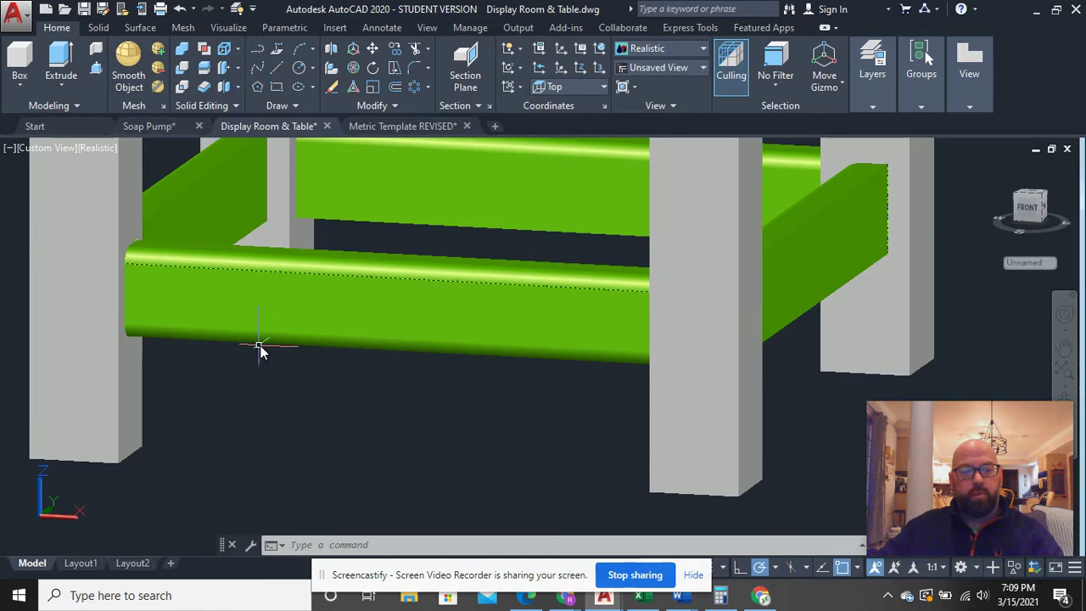
Step: Fillet the bottom inner edges of the back and left table stretchers with a 1/2" radius
{"action": "type", "text": "f"}
{"action": "key", "text": "Return"}
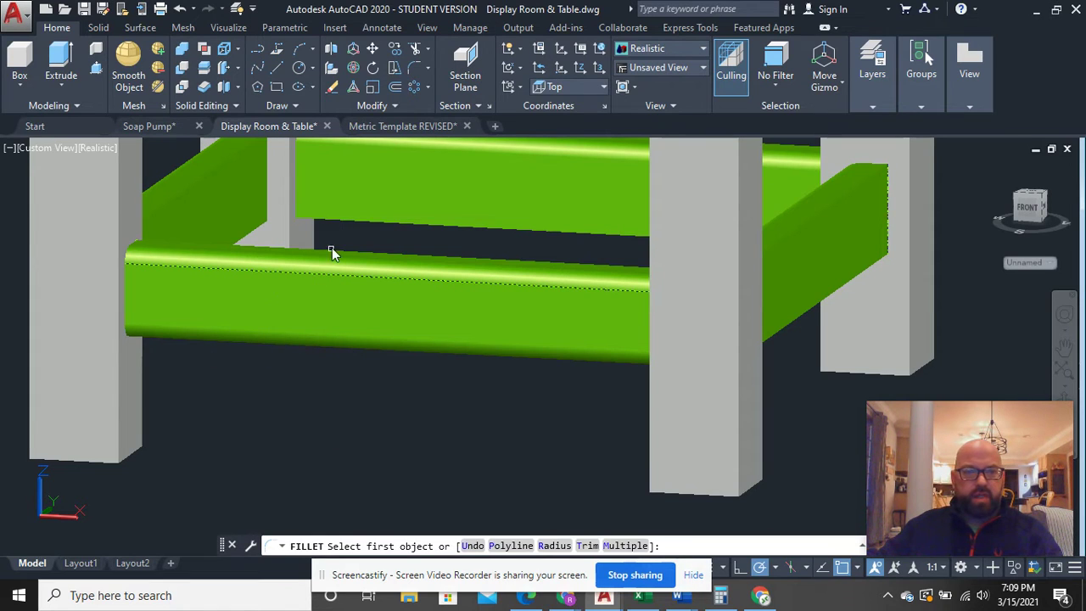
{"action": "left_click", "coordinate": [352, 225]}
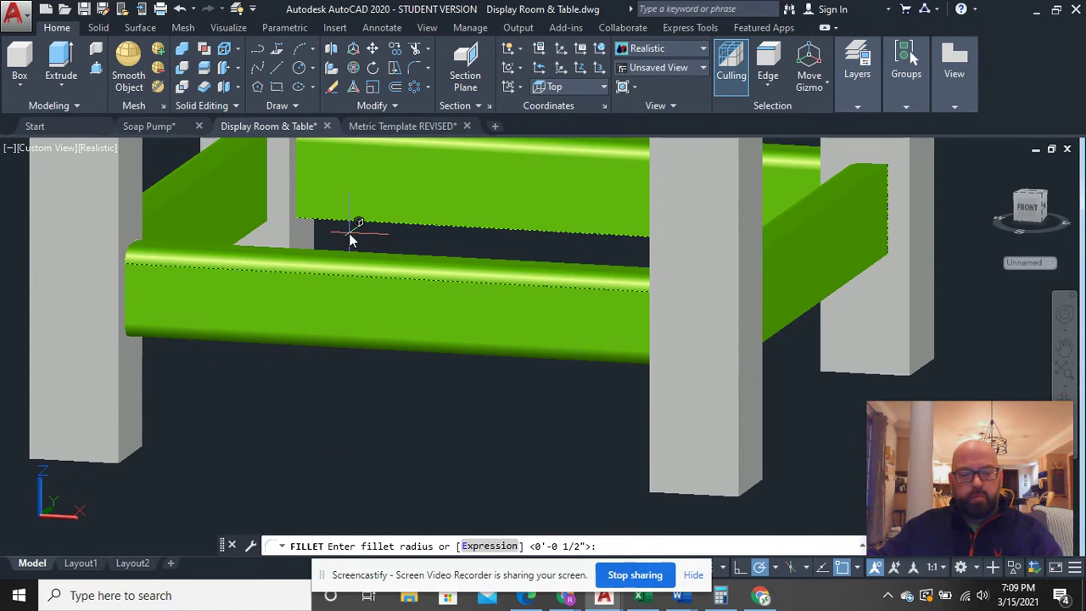
{"action": "key", "text": "Escape"}
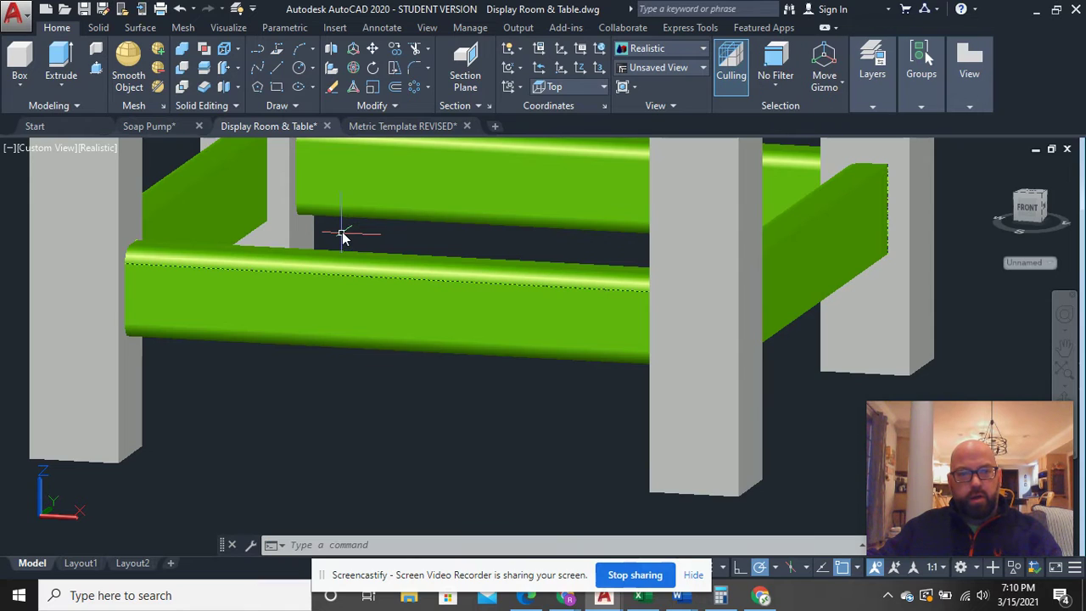
{"action": "key", "text": "Return"}
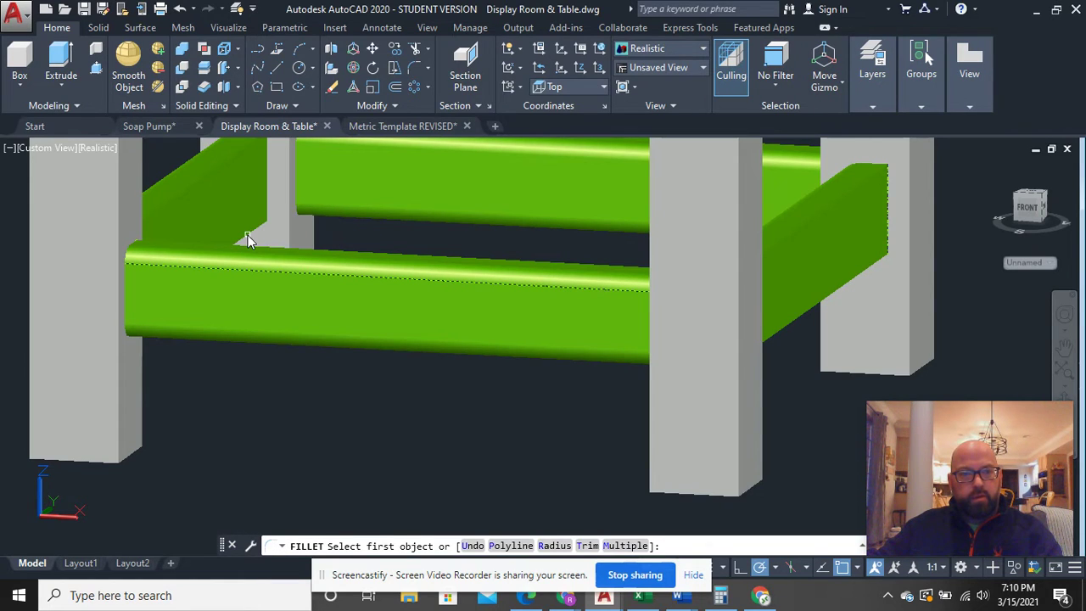
{"action": "left_click", "coordinate": [251, 237]}
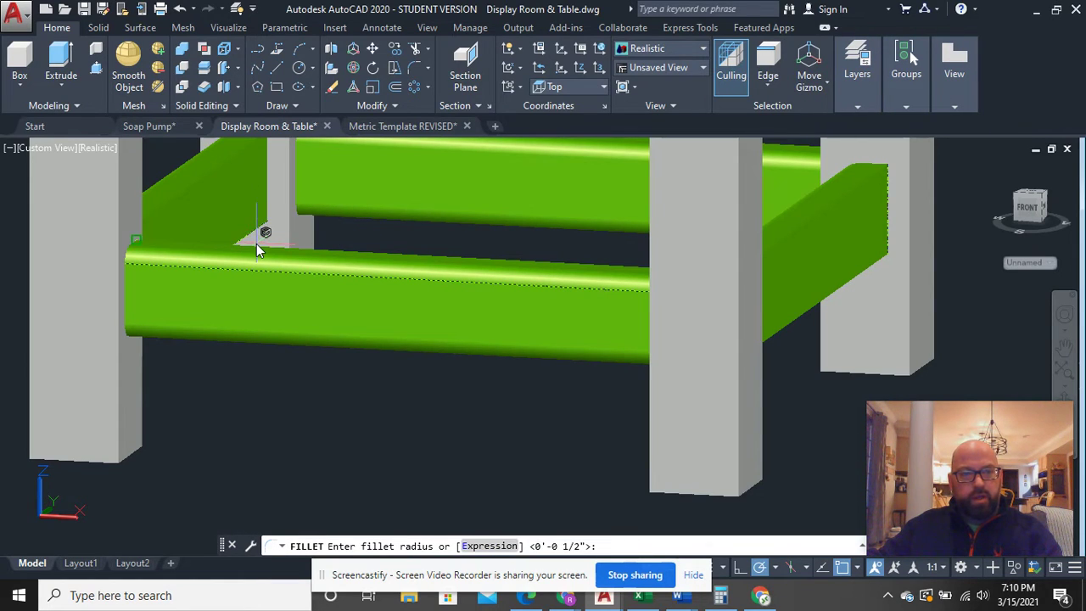
{"action": "key", "text": "Return"}
{"action": "key", "text": "Return"}
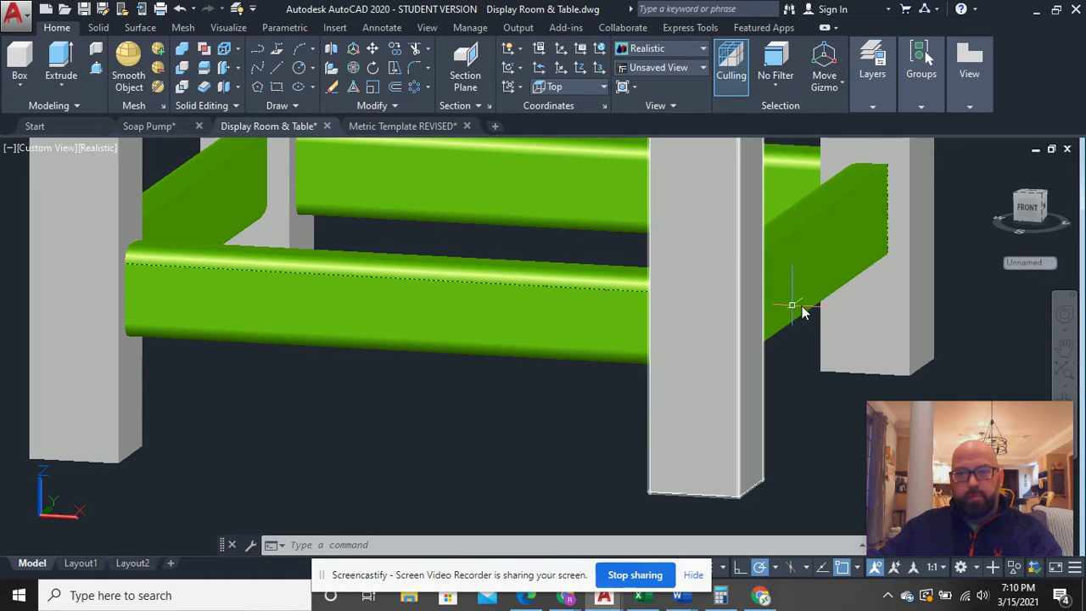
Step: Fillet the bottom and top outer edges of the right stretcher with a 1/2" radius
{"action": "key", "text": "Return"}
{"action": "left_click", "coordinate": [814, 308]}
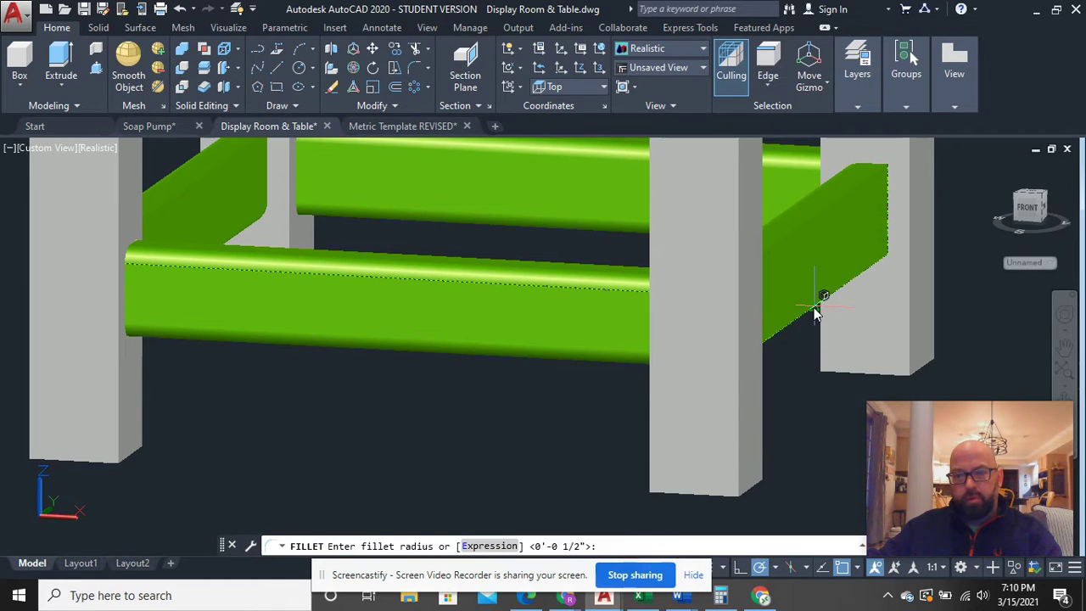
{"action": "key", "text": "Return"}
{"action": "key", "text": "Return"}
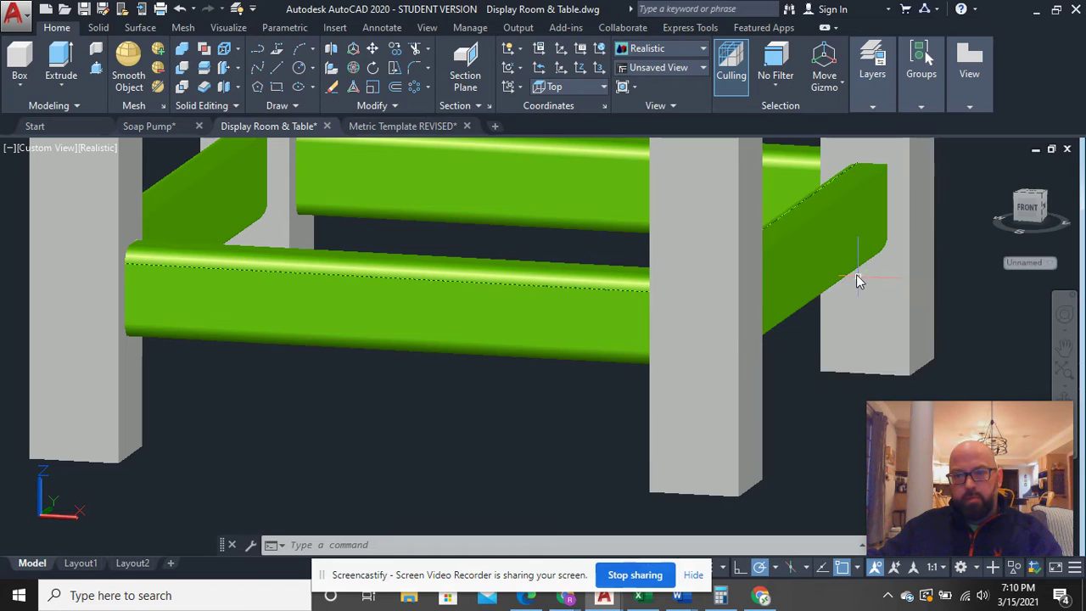
{"action": "key", "text": "Return"}
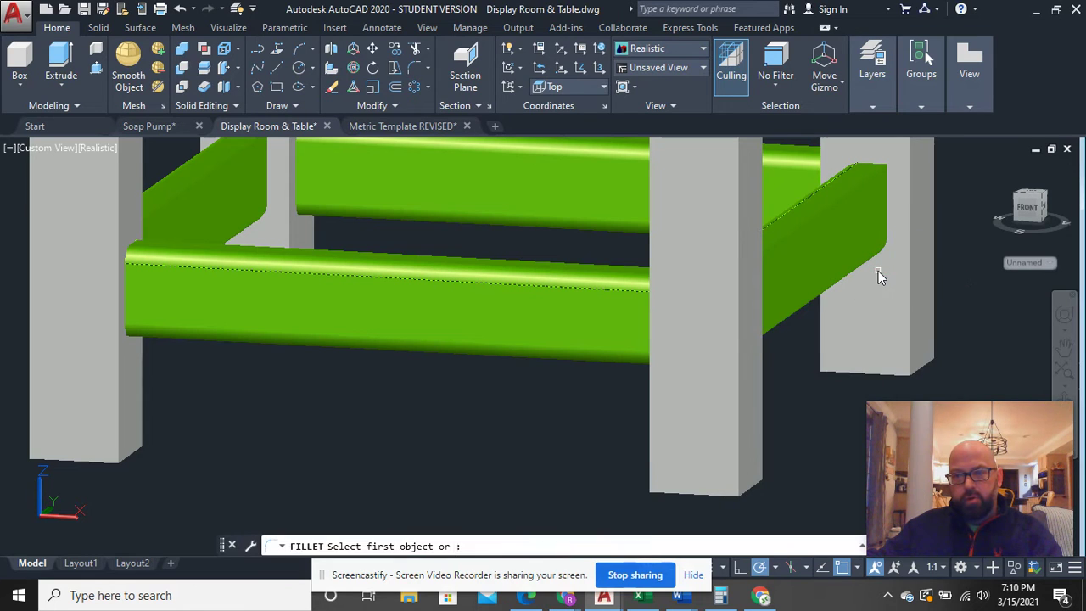
{"action": "left_click", "coordinate": [830, 209]}
{"action": "key", "text": "Return"}
{"action": "key", "text": "Return"}
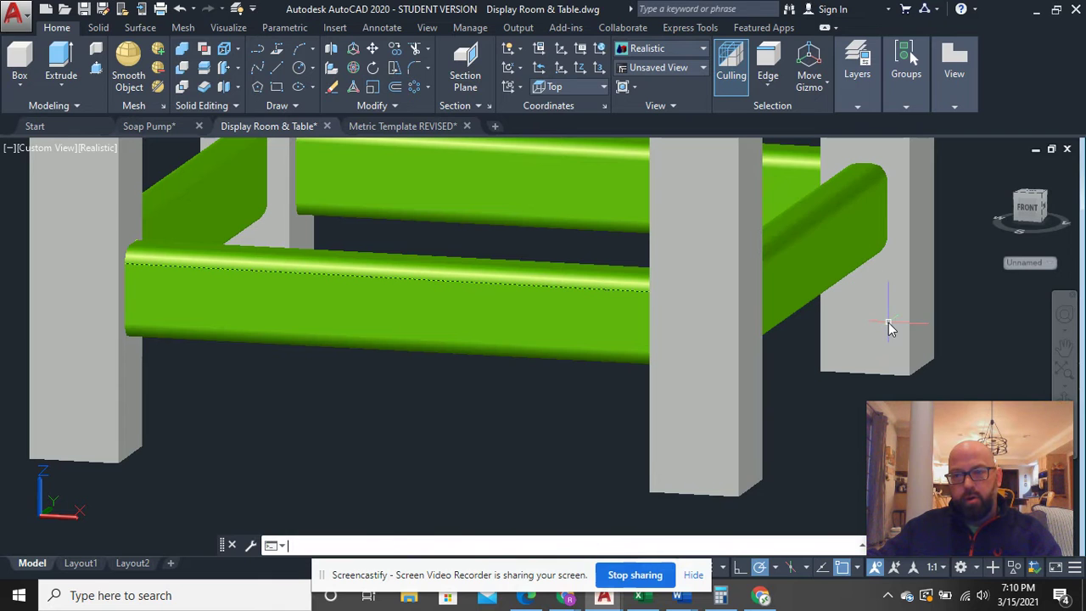
Step: Fillet the bottom inner edge of the right stretcher with a 1/2" radius
{"action": "middle_click_drag", "start_coordinate": [772, 335], "coordinate": [853, 274], "text": "shift"}
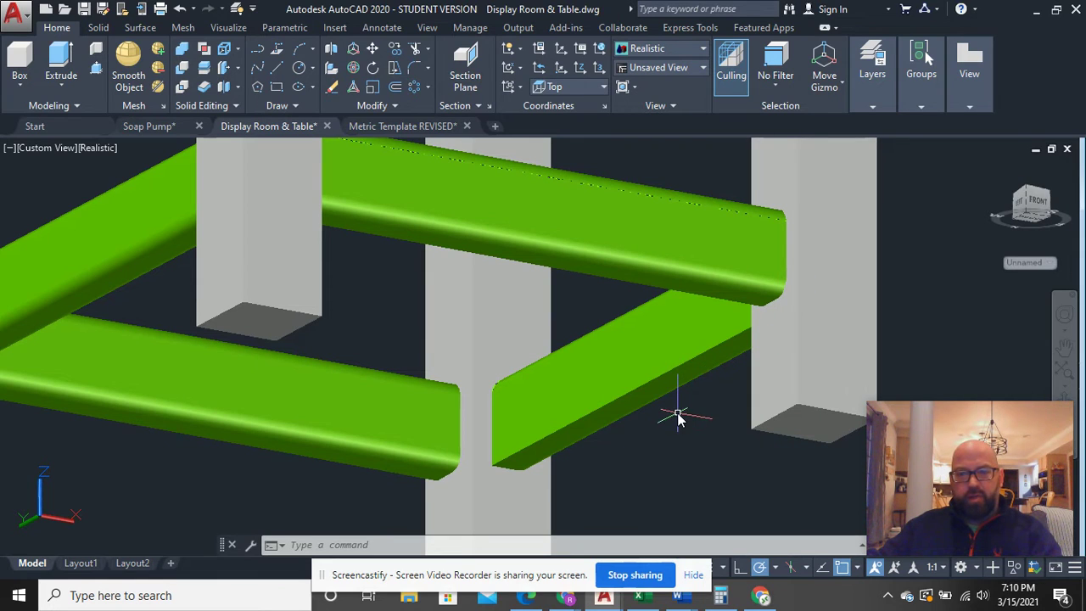
{"action": "type", "text": "f"}
{"action": "key", "text": "Return"}
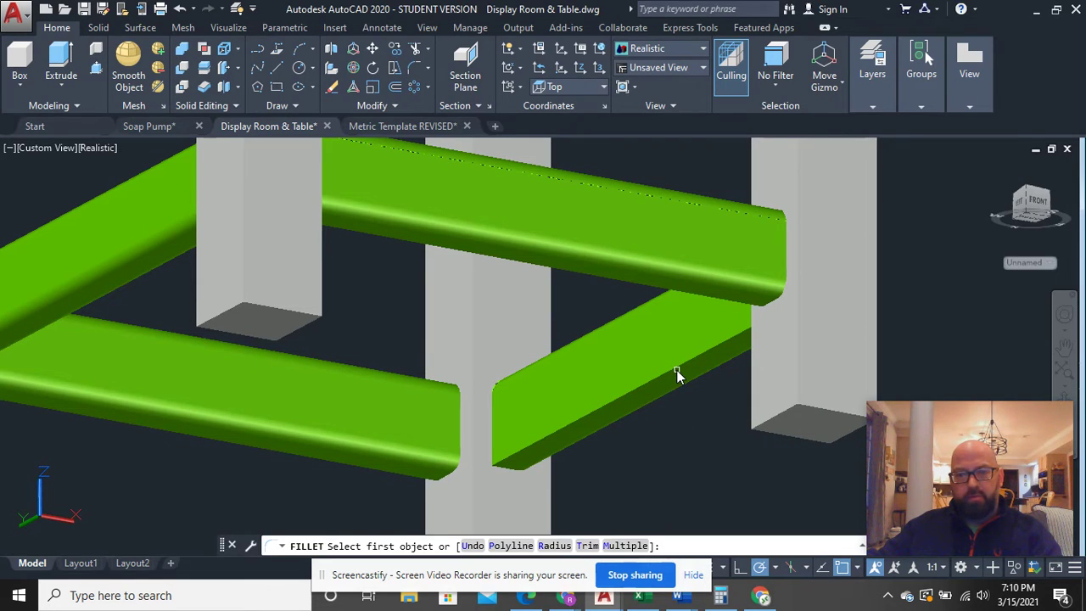
{"action": "left_click", "coordinate": [676, 366]}
{"action": "key", "text": "Return"}
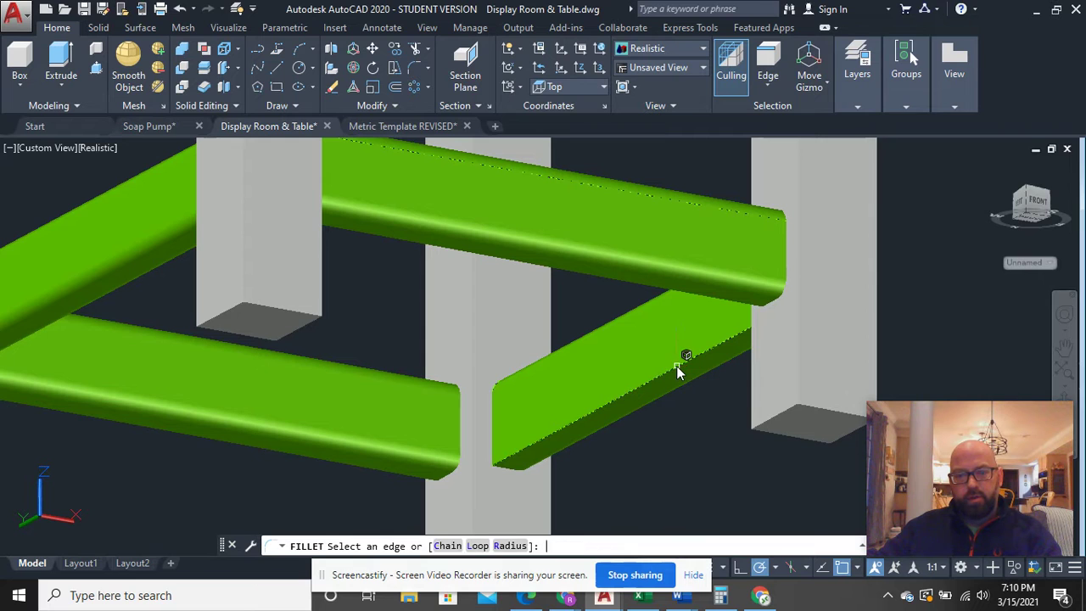
{"action": "key", "text": "Return"}
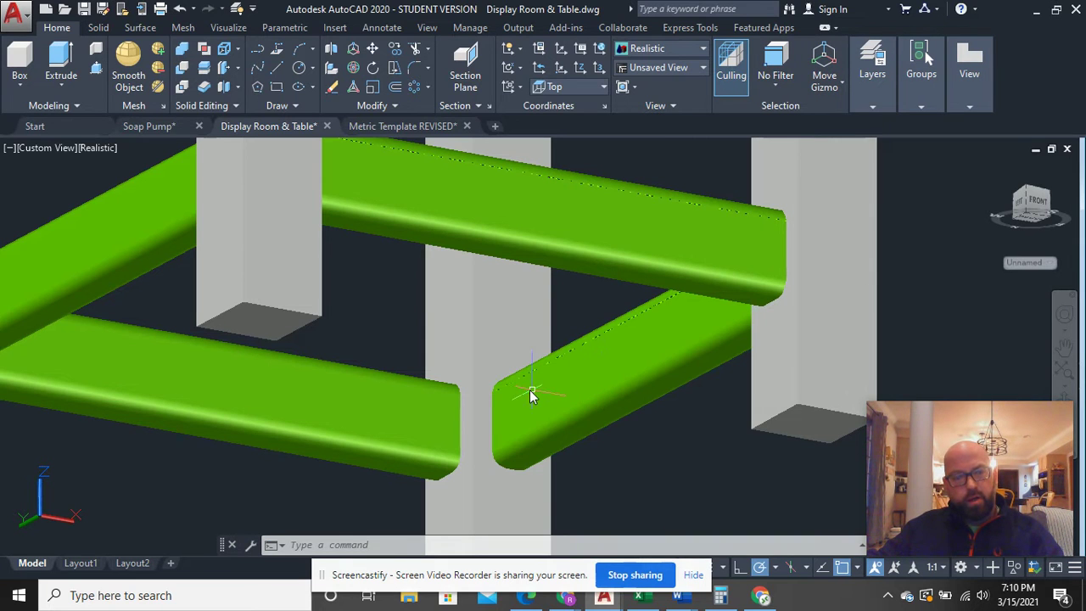
Step: Fillet the bottom inner edge of the front stretcher with a 1/2" radius
{"action": "middle_click_drag", "start_coordinate": [525, 391], "coordinate": [262, 388], "text": "shift"}
{"action": "middle_click_drag", "start_coordinate": [605, 472], "coordinate": [596, 438], "text": "shift"}
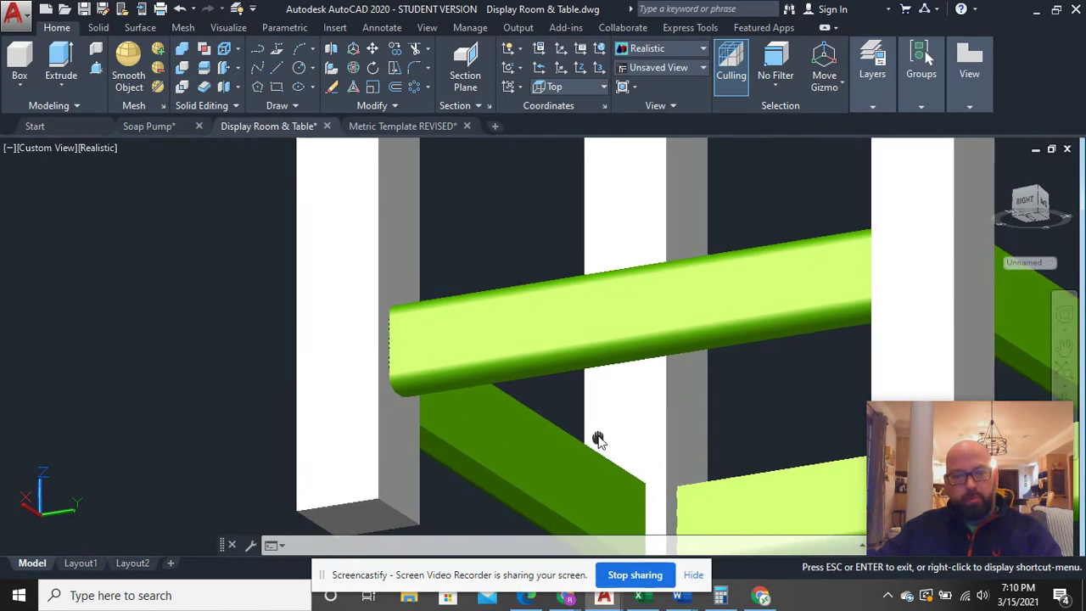
{"action": "scroll", "coordinate": [598, 442], "scroll_direction": "up", "scroll_amount": 2}
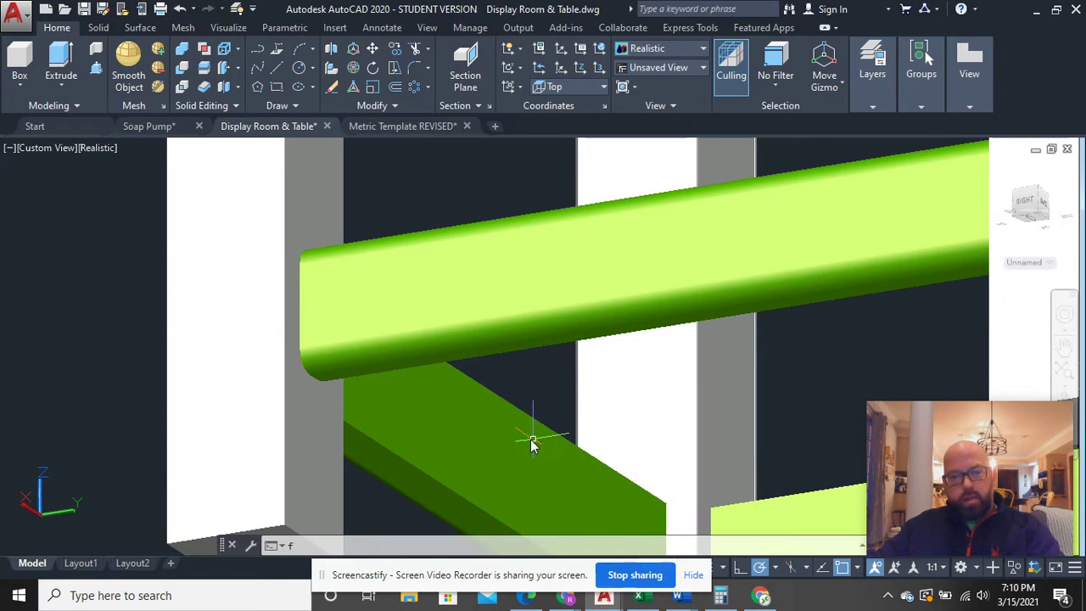
{"action": "type", "text": "F"}
{"action": "key", "text": "Return"}
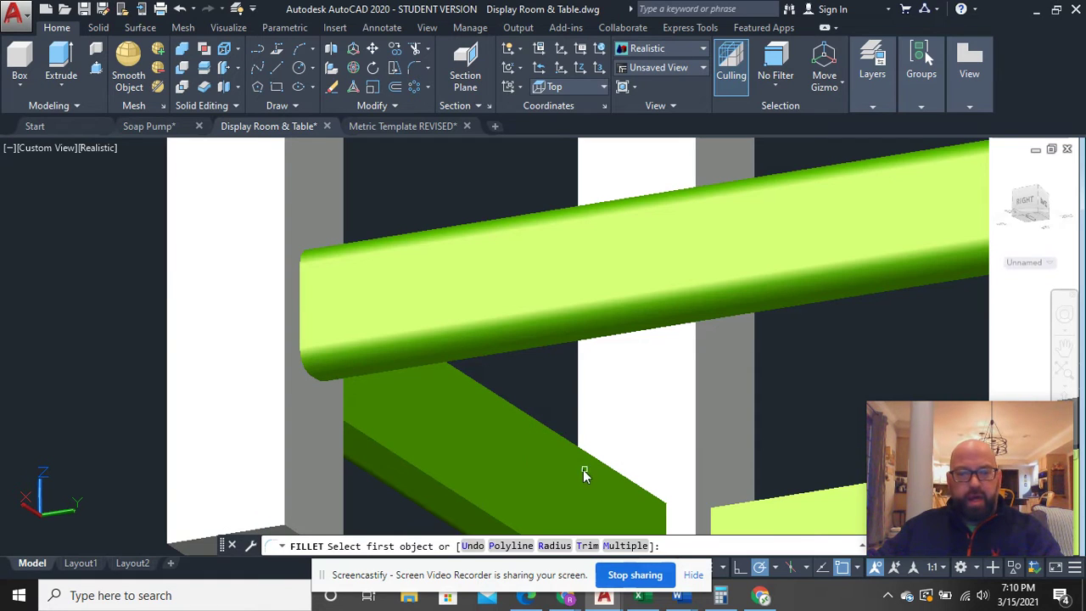
{"action": "left_click", "coordinate": [418, 469]}
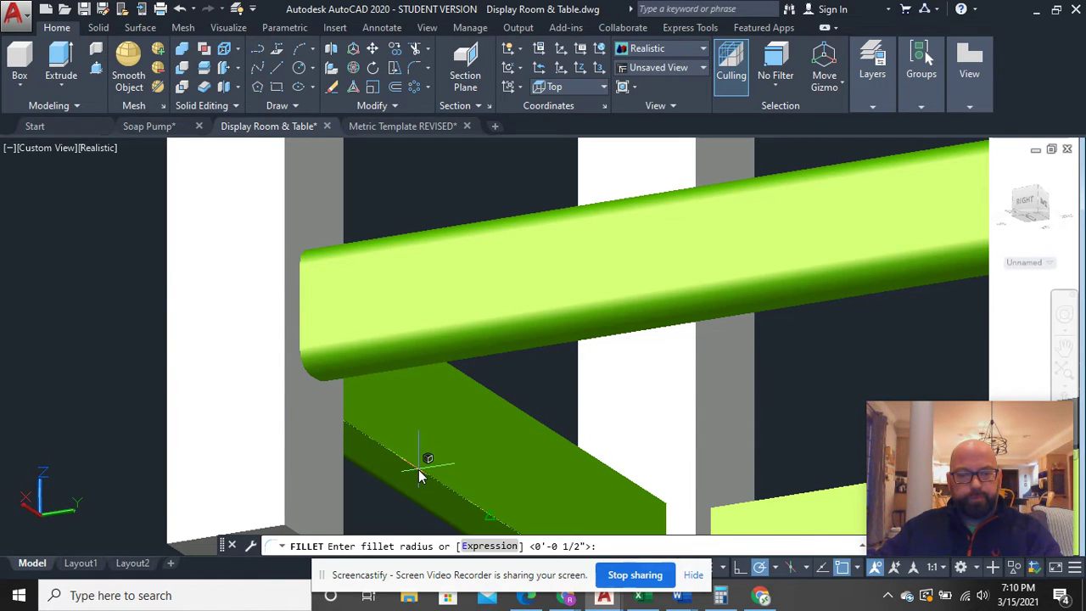
{"action": "key", "text": "Return"}
{"action": "key", "text": "Return"}
{"action": "scroll", "coordinate": [581, 449], "scroll_direction": "down", "scroll_amount": 3}
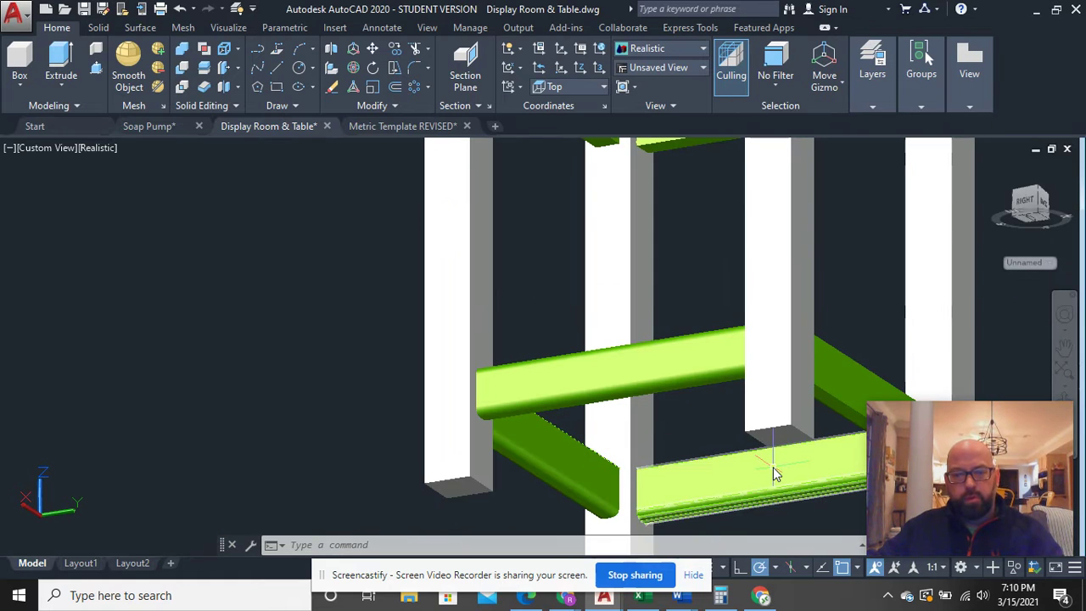
Step: Fillet the top inner edges of the left and front stretchers with a 1/2" radius
{"action": "middle_click_drag", "start_coordinate": [771, 456], "coordinate": [698, 522], "text": "shift"}
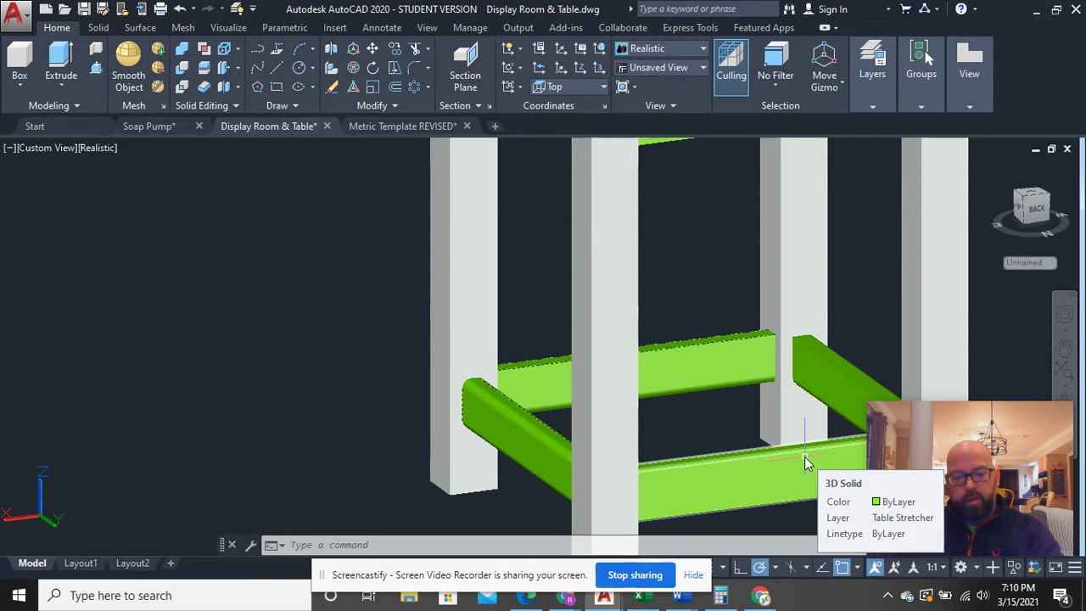
{"action": "type", "text": "f"}
{"action": "key", "text": "Return"}
{"action": "scroll", "coordinate": [838, 407], "scroll_direction": "up", "scroll_amount": 3}
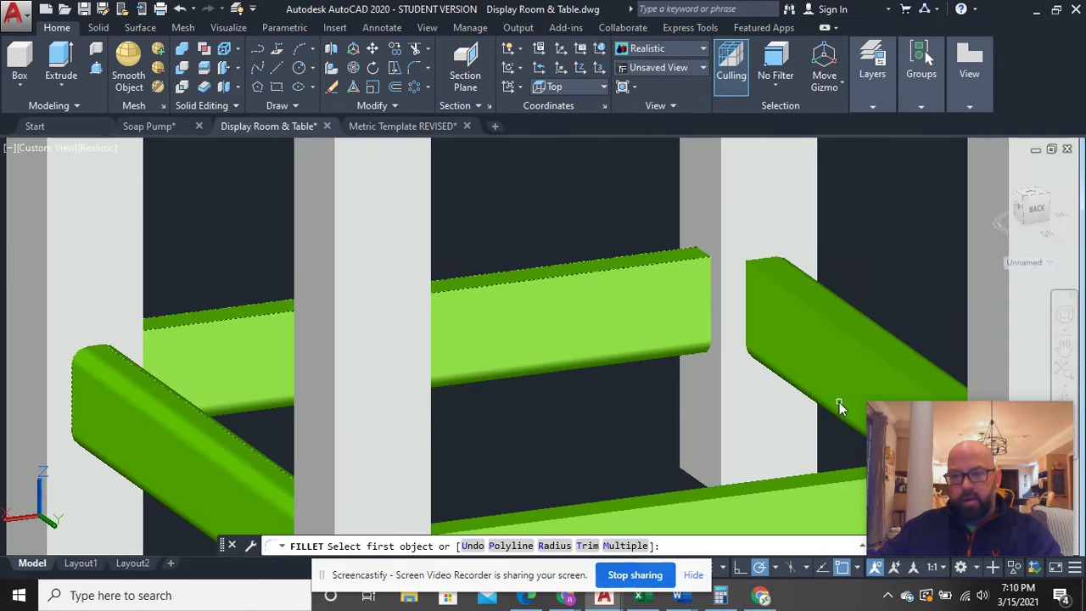
{"action": "left_click", "coordinate": [849, 336]}
{"action": "key", "text": "Return"}
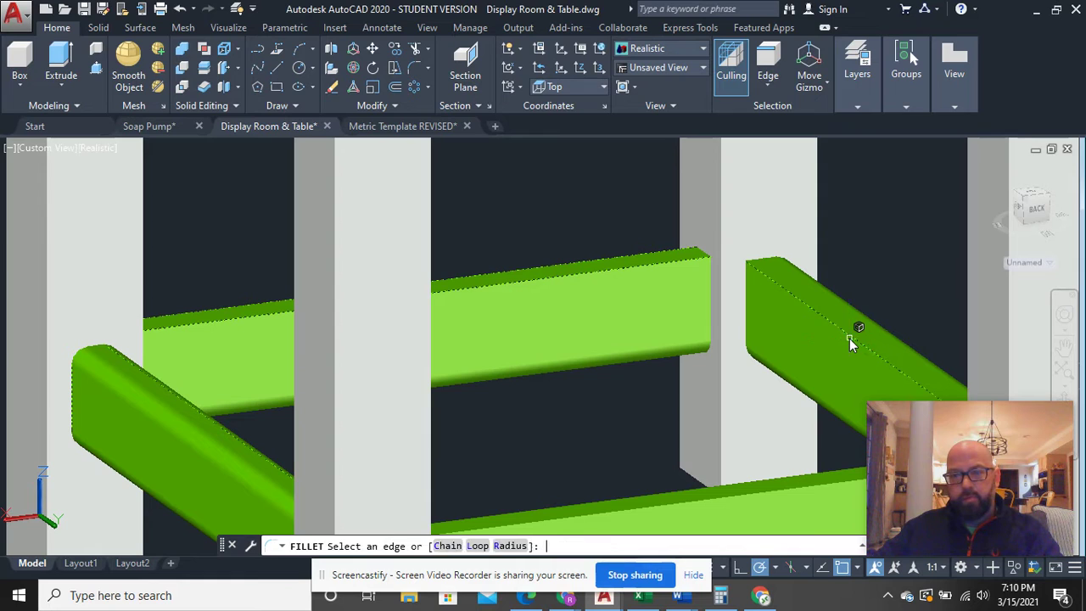
{"action": "key", "text": "Return"}
{"action": "key", "text": "Return"}
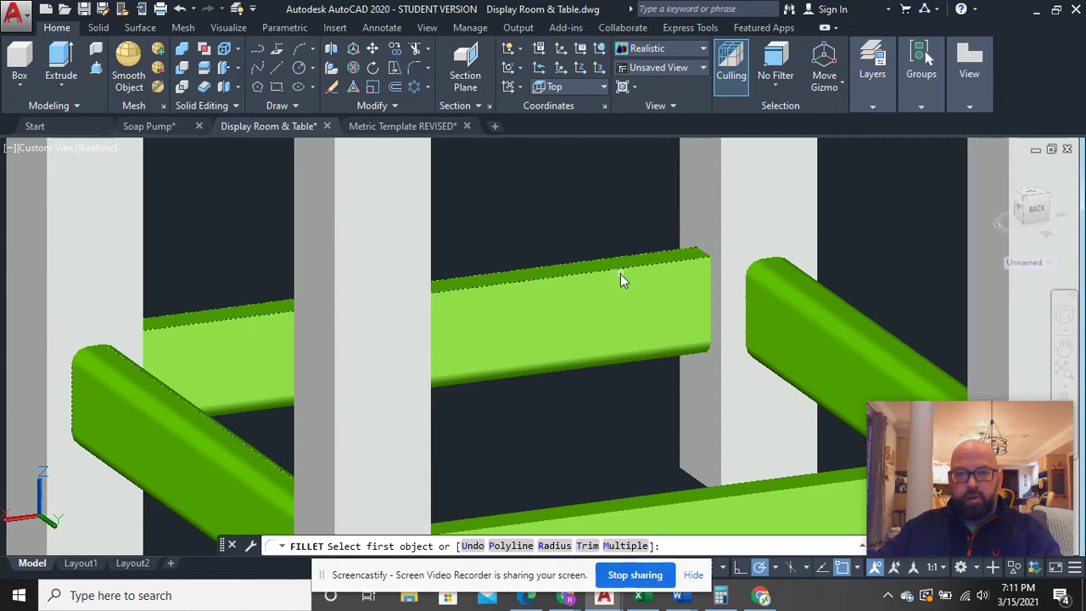
{"action": "left_click", "coordinate": [623, 268]}
{"action": "key", "text": "Return"}
{"action": "key", "text": "Return"}
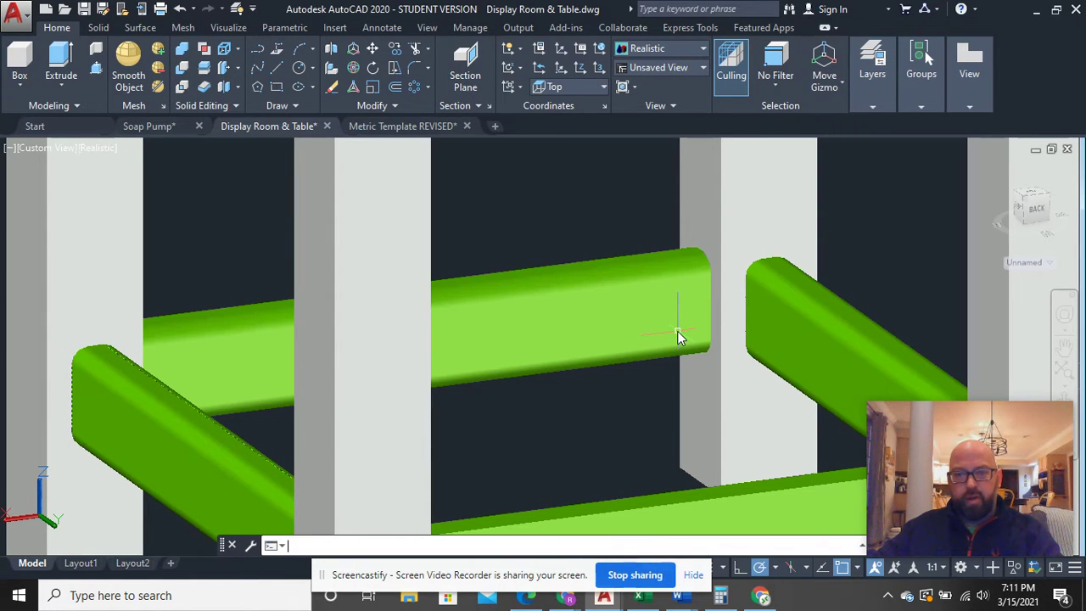
Step: Fillet the top outer edge of the back stretcher with a 1/2" radius
{"action": "middle_click_drag", "start_coordinate": [679, 337], "coordinate": [564, 265], "text": "shift"}
{"action": "middle_click_drag", "start_coordinate": [756, 347], "coordinate": [582, 243], "text": "shift"}
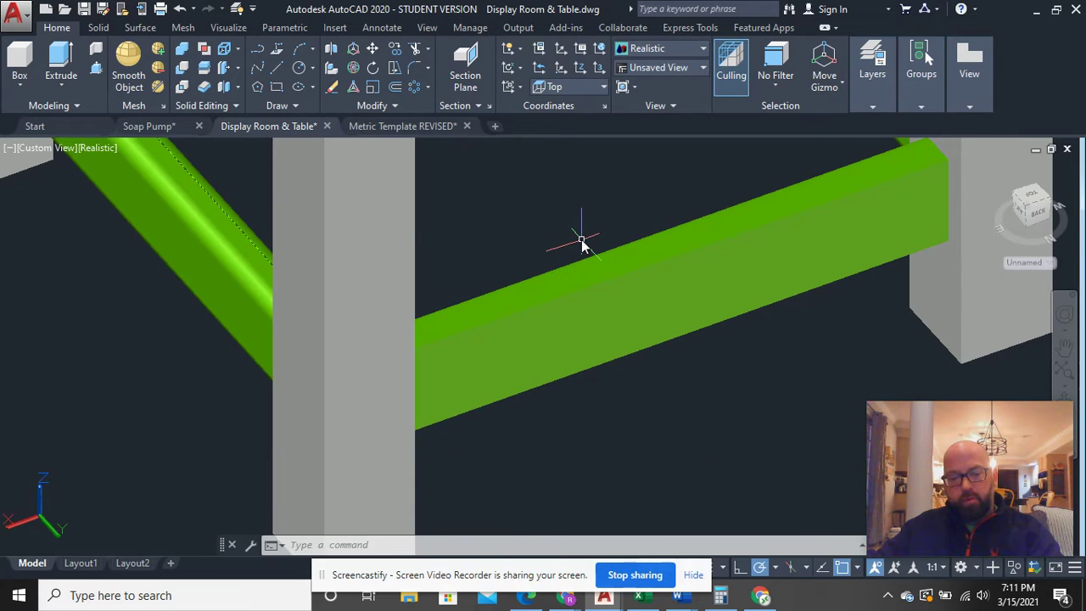
{"action": "type", "text": "fillet"}
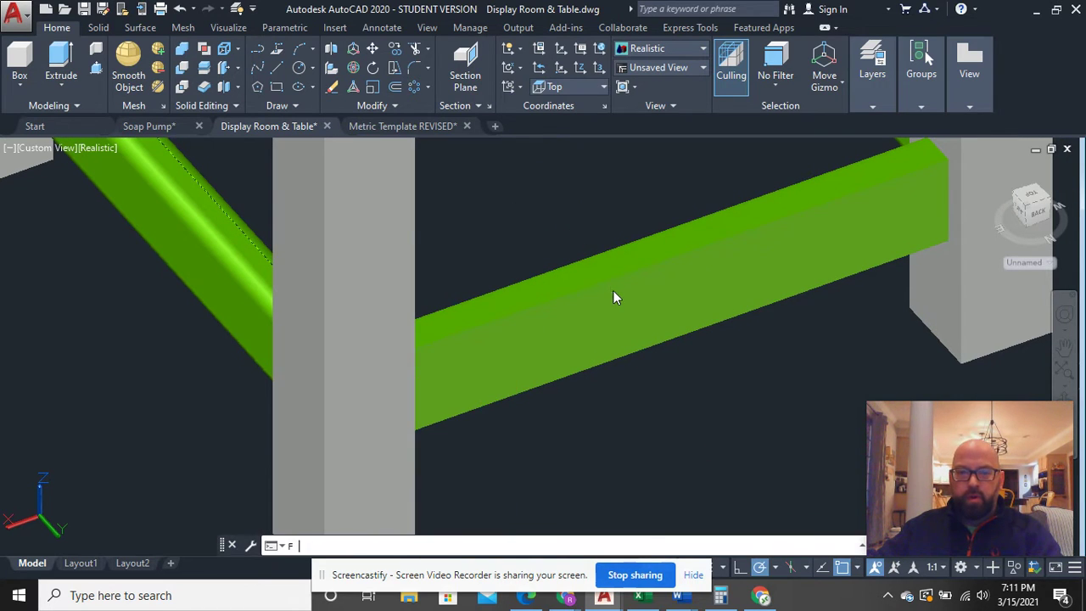
{"action": "key", "text": "Return"}
{"action": "left_click", "coordinate": [617, 280]}
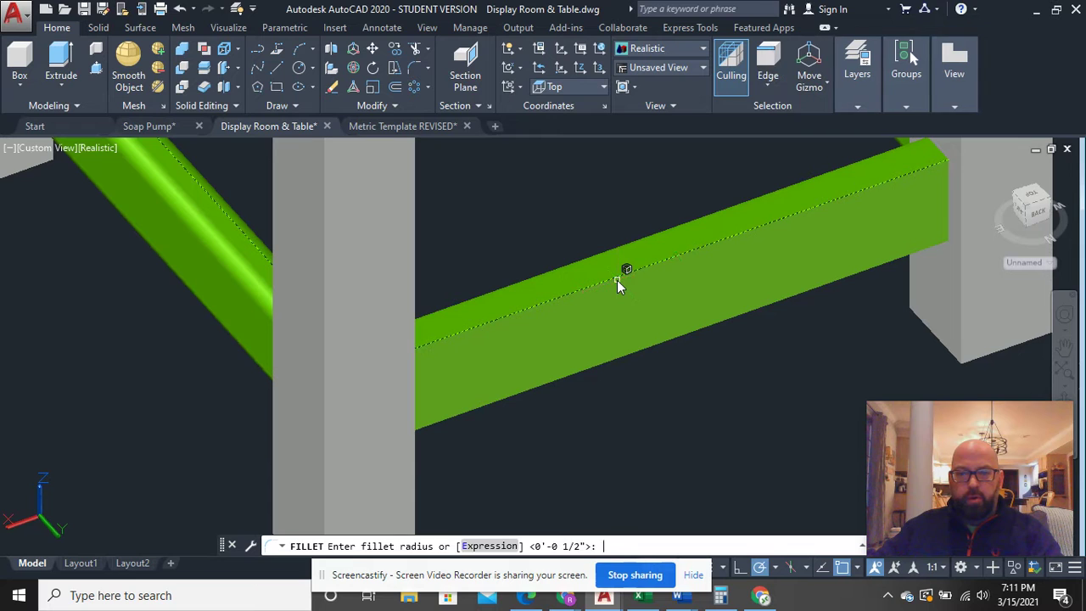
{"action": "key", "text": "Return"}
{"action": "key", "text": "Return"}
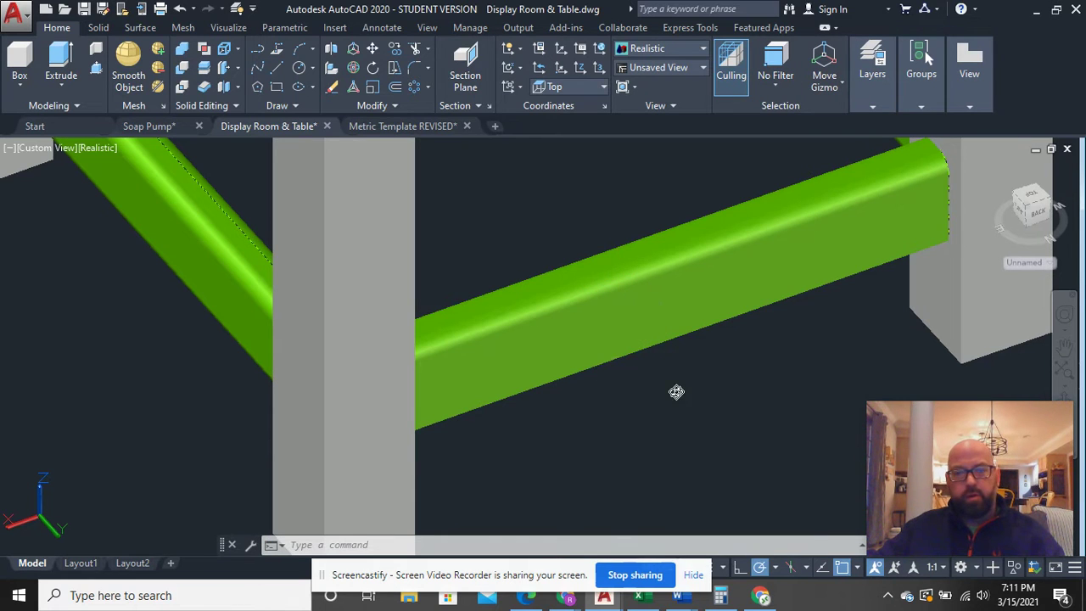
Step: Fillet the bottom outer edge of the back stretcher with a 1/2" radius
{"action": "middle_click_drag", "start_coordinate": [676, 391], "coordinate": [687, 277], "text": "shift"}
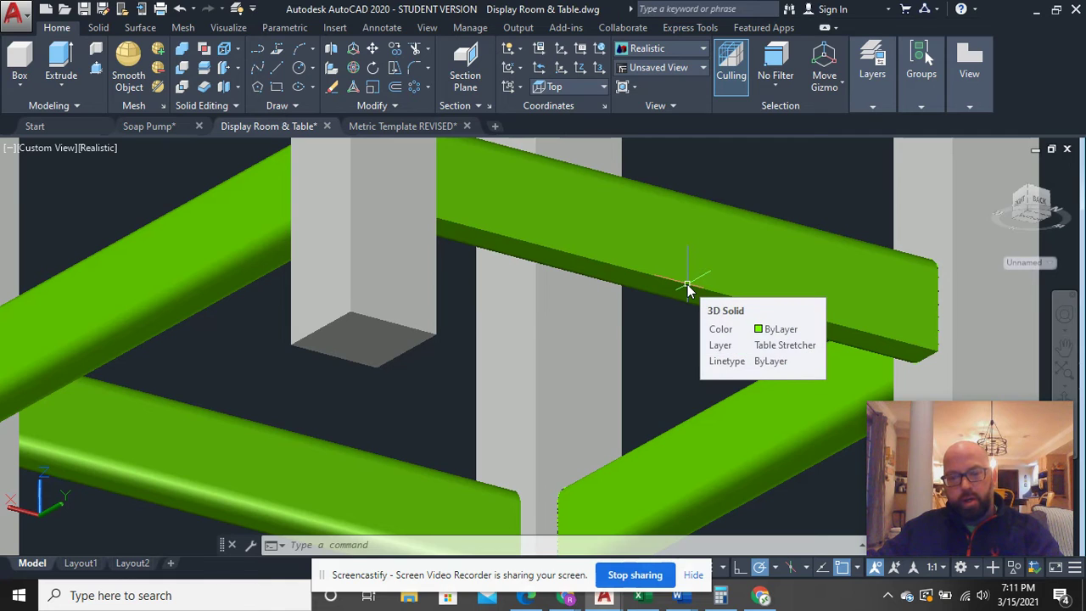
{"action": "type", "text": "f"}
{"action": "key", "text": "Return"}
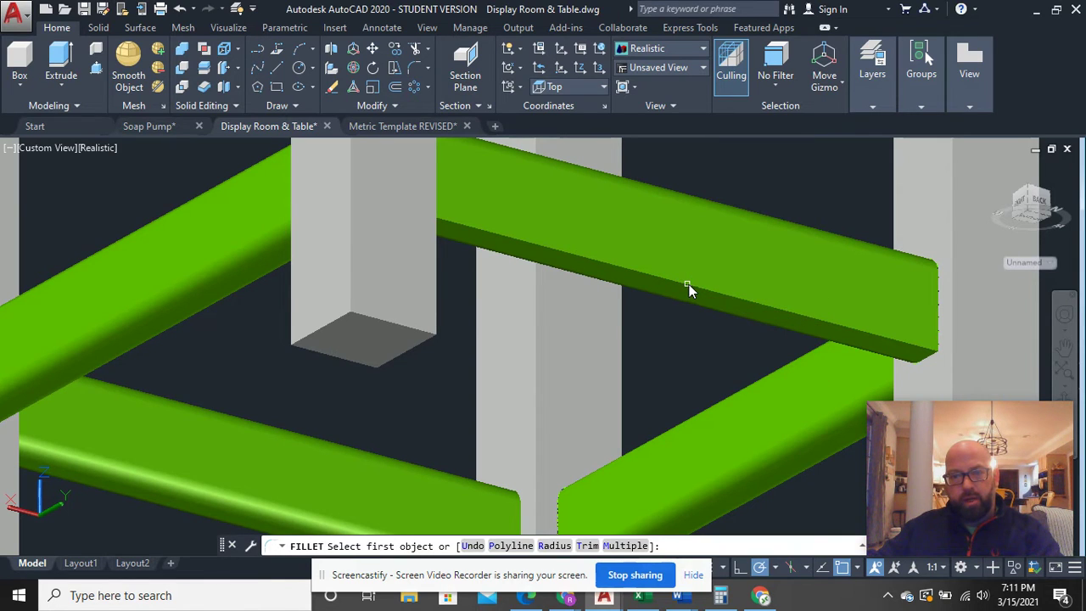
{"action": "left_click", "coordinate": [702, 290]}
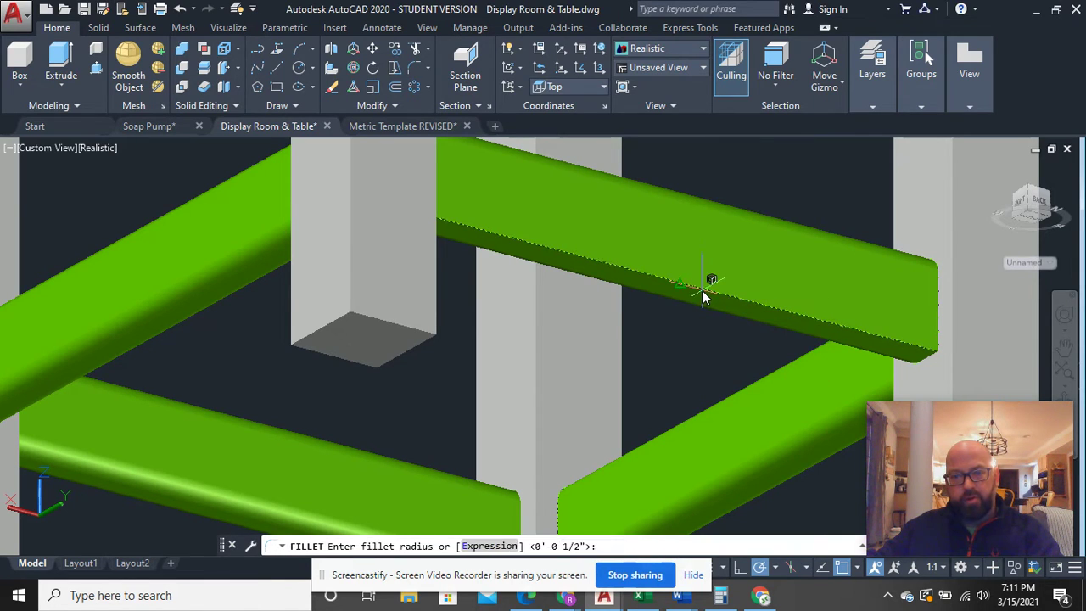
{"action": "key", "text": "Return"}
{"action": "key", "text": "Return"}
{"action": "scroll", "coordinate": [720, 329], "scroll_direction": "down", "scroll_amount": 3}
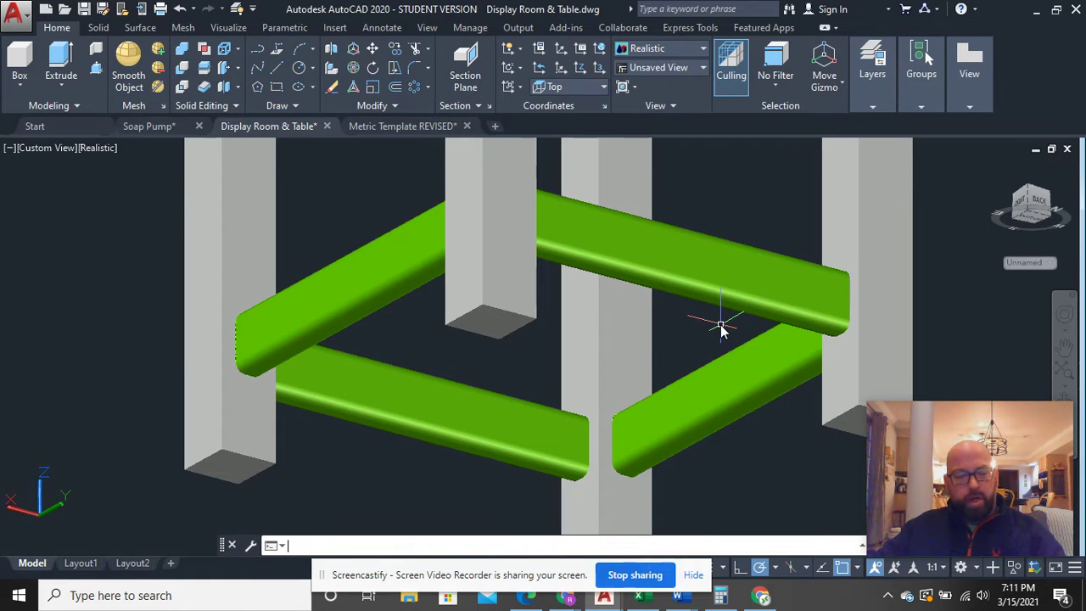
{"action": "middle_click_drag", "start_coordinate": [772, 311], "coordinate": [389, 386], "text": "shift"}
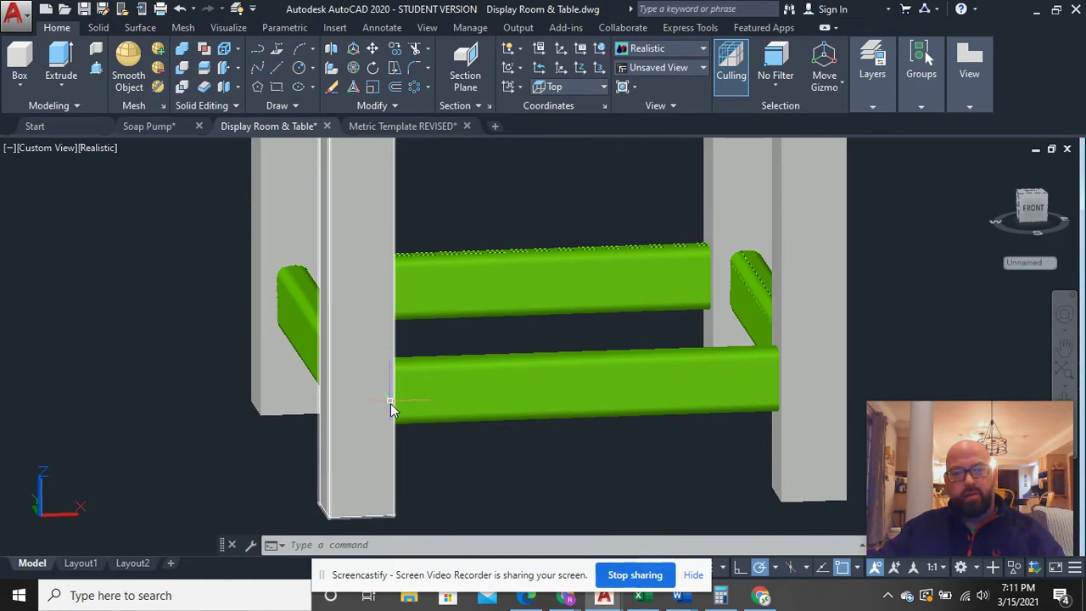
{"action": "middle_click_drag", "start_coordinate": [416, 431], "coordinate": [399, 359]}
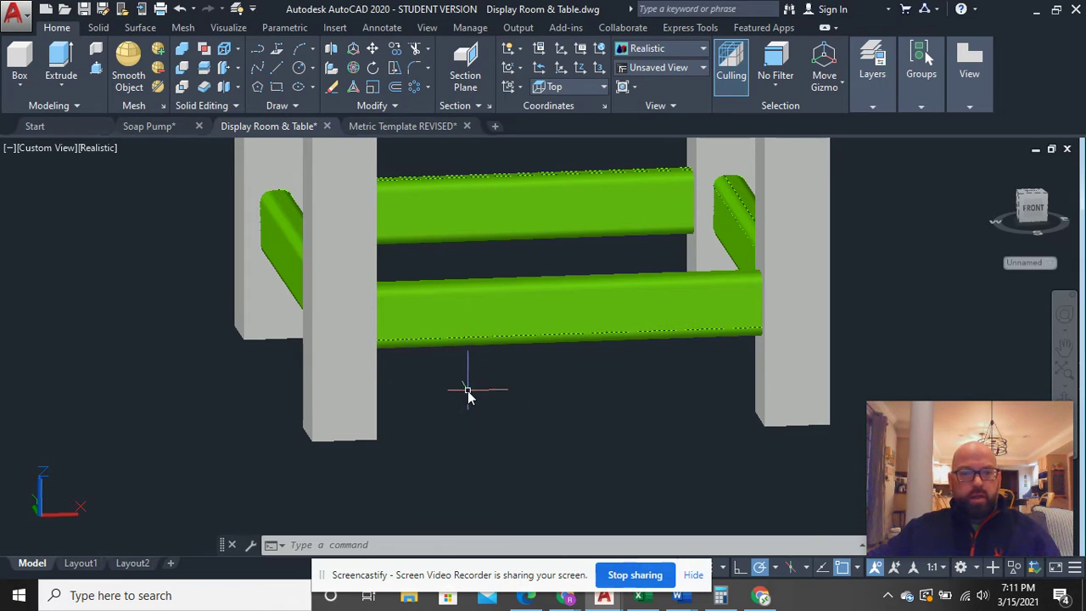
{"action": "scroll", "coordinate": [467, 393], "scroll_direction": "up", "scroll_amount": 2}
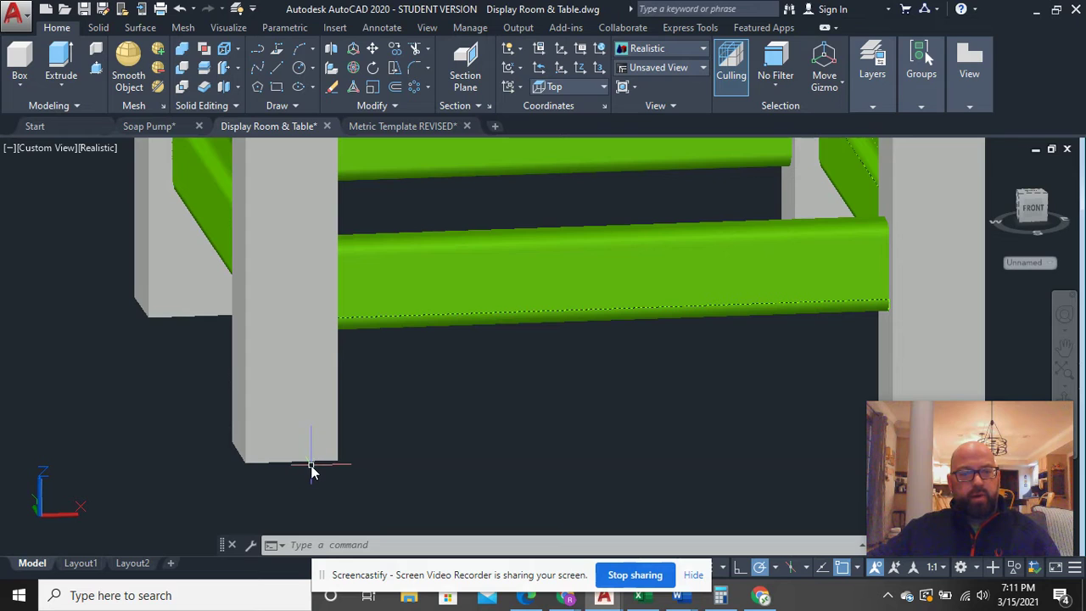
Step: Draw a rectangle on the ground plane below the front stretcher, beside the front-left leg
{"action": "left_click", "coordinate": [277, 88]}
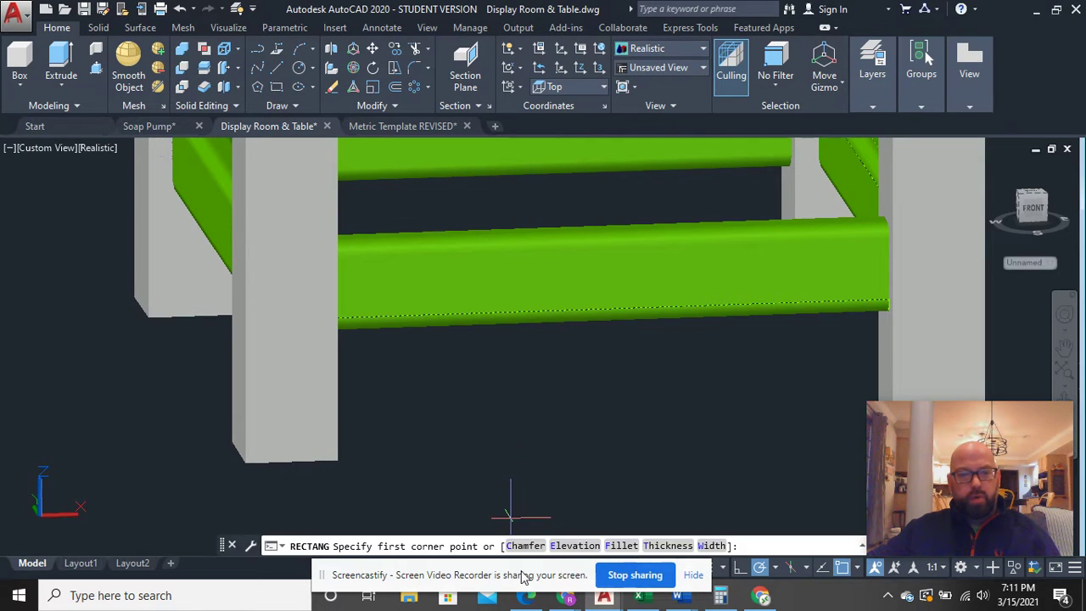
{"action": "left_click", "coordinate": [420, 371]}
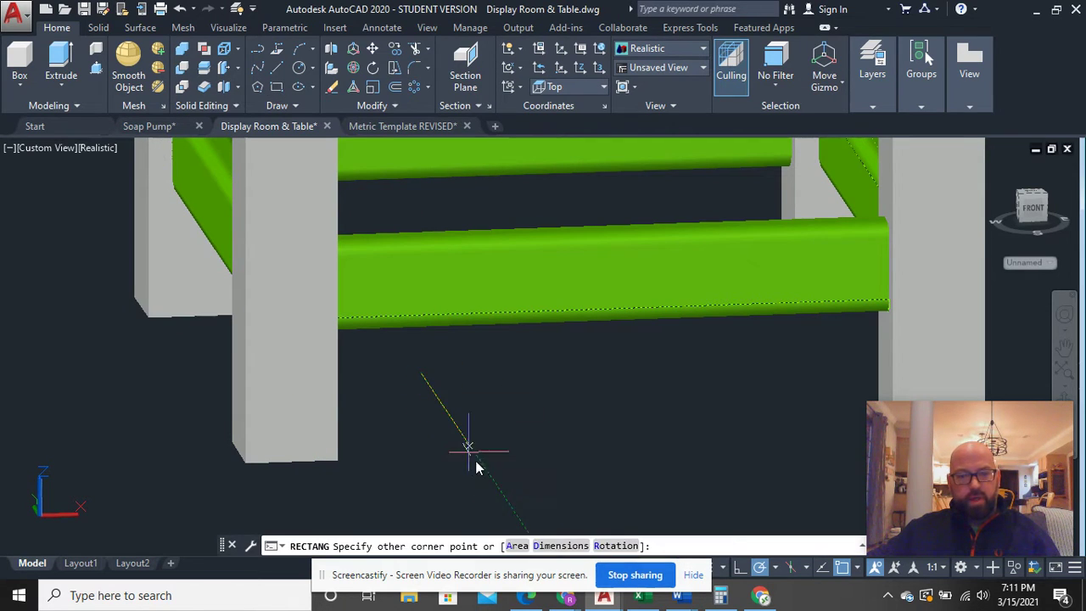
{"action": "left_click", "coordinate": [683, 481]}
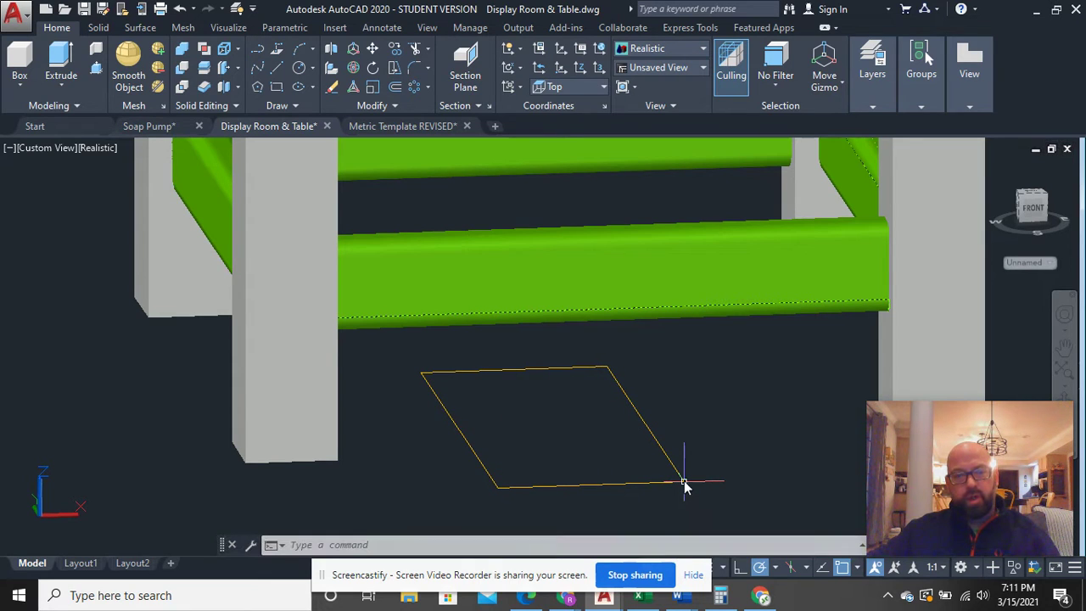
Step: Switch the visual style to 2D Wireframe and move the rectangle by its edge midpoint onto the midpoint of the front-left leg's bottom inner edge
{"action": "left_click", "coordinate": [95, 148]}
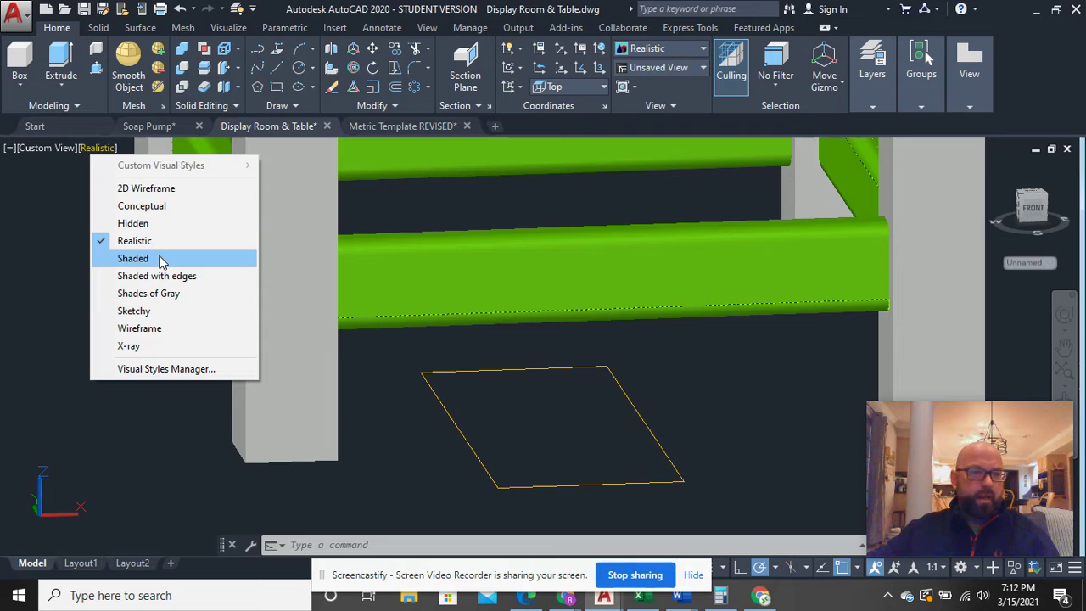
{"action": "left_click", "coordinate": [174, 188]}
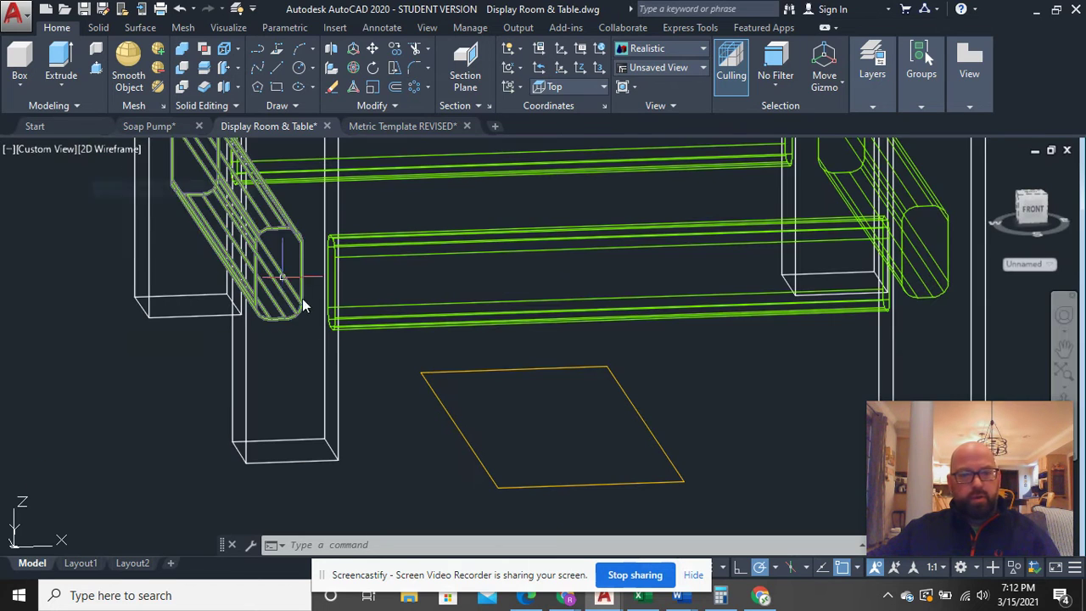
{"action": "left_click", "coordinate": [460, 438]}
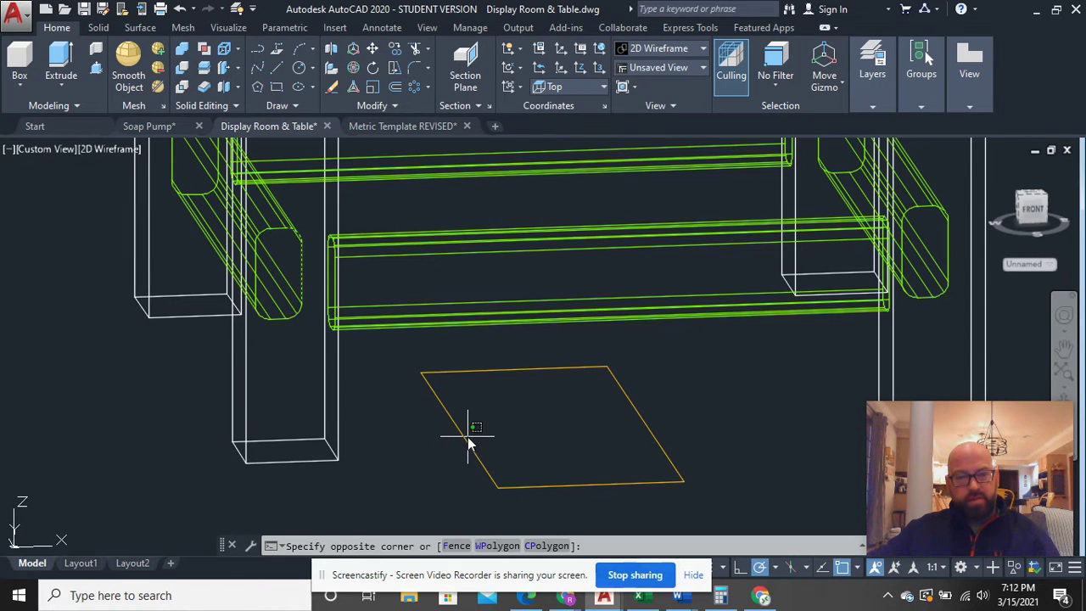
{"action": "left_click", "coordinate": [462, 441]}
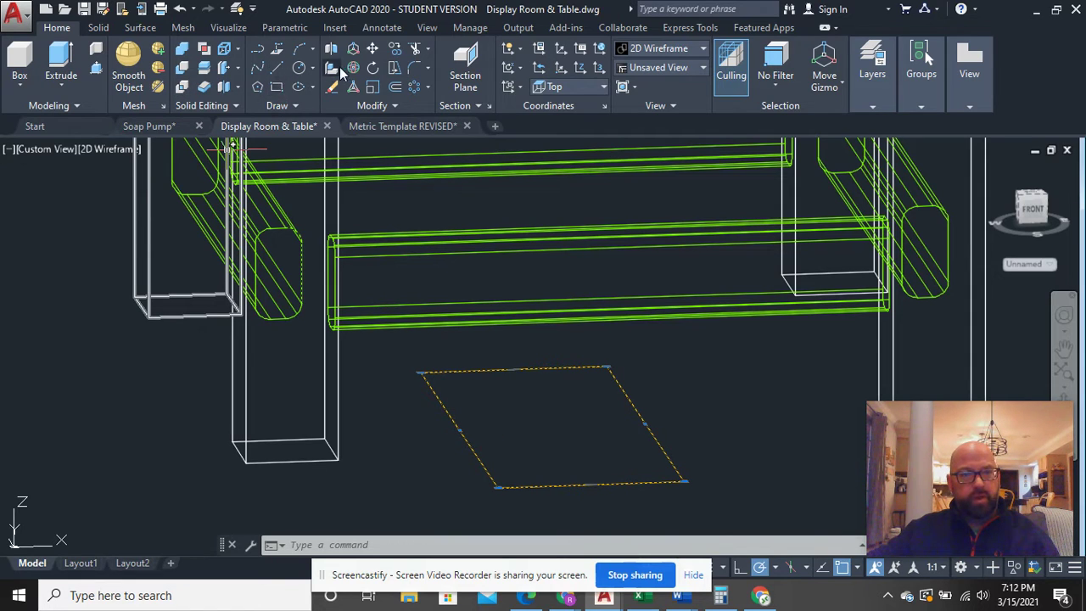
{"action": "left_click", "coordinate": [373, 54]}
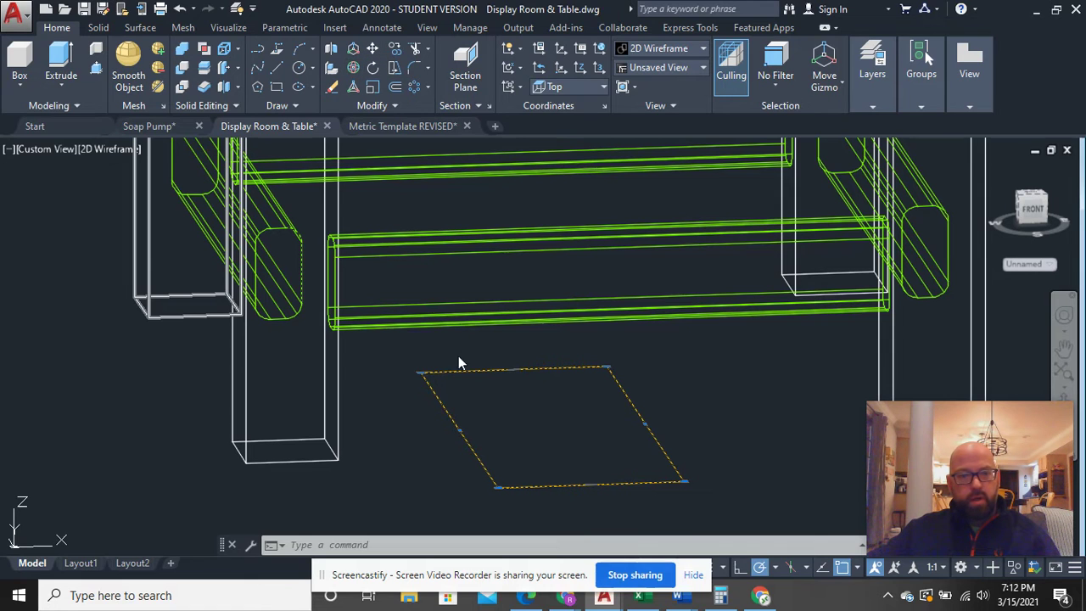
{"action": "left_click", "coordinate": [458, 435]}
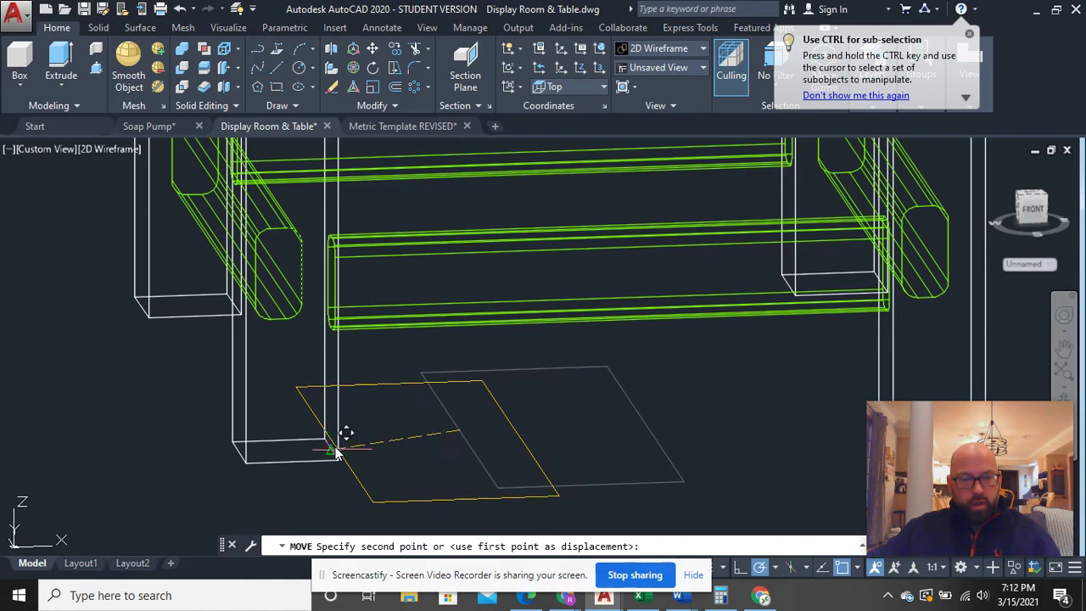
{"action": "left_click", "coordinate": [329, 449]}
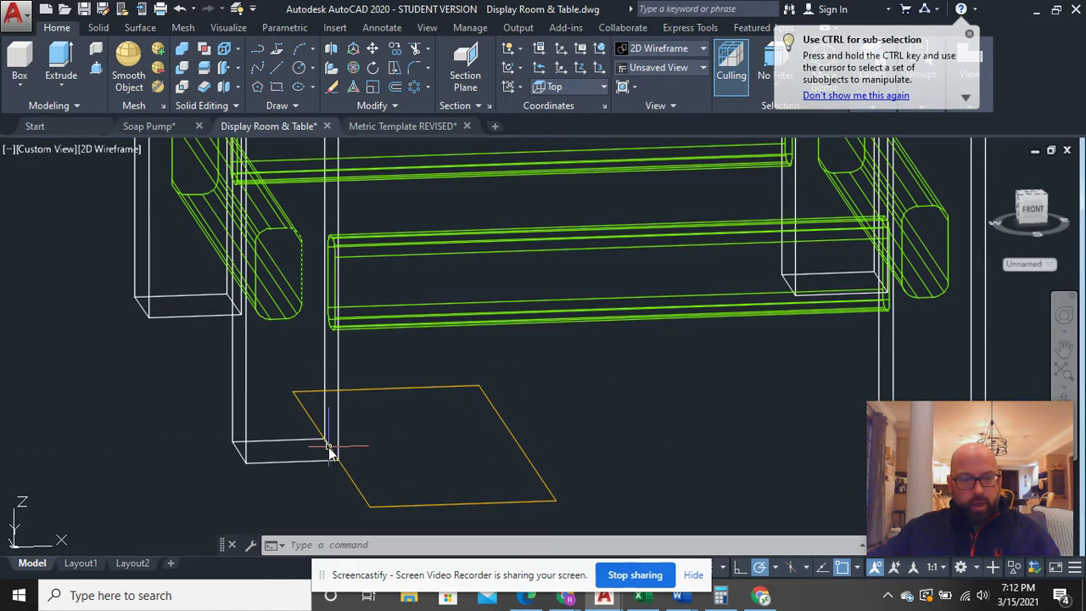
Step: 3D-rotate the rectangle 70° about the Y axis through the midpoint of the leg's bottom inner edge
{"action": "left_click", "coordinate": [353, 484]}
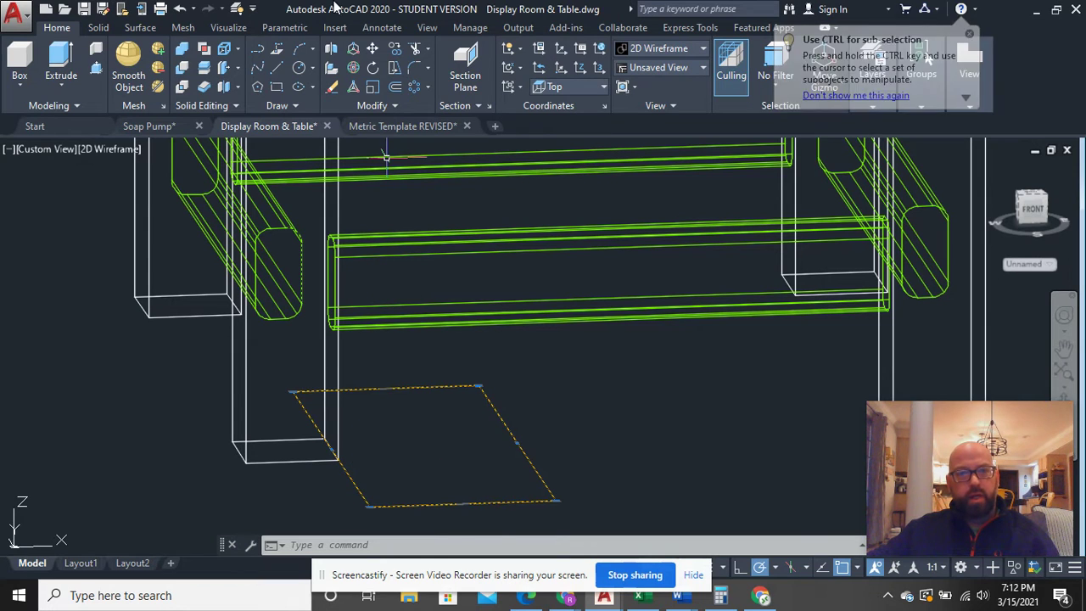
{"action": "left_click", "coordinate": [354, 69]}
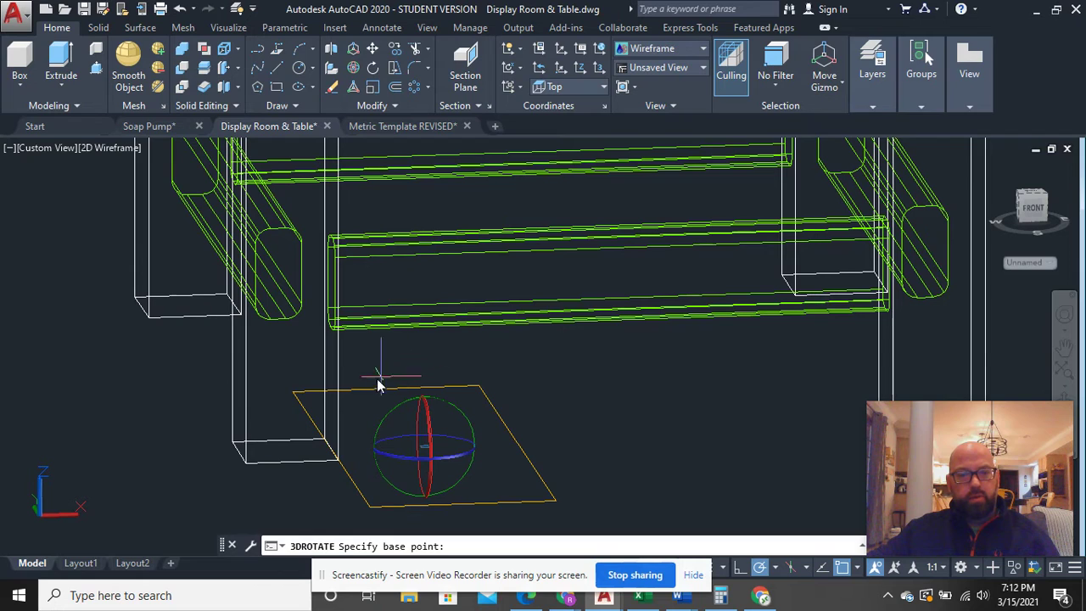
{"action": "left_click", "coordinate": [331, 456]}
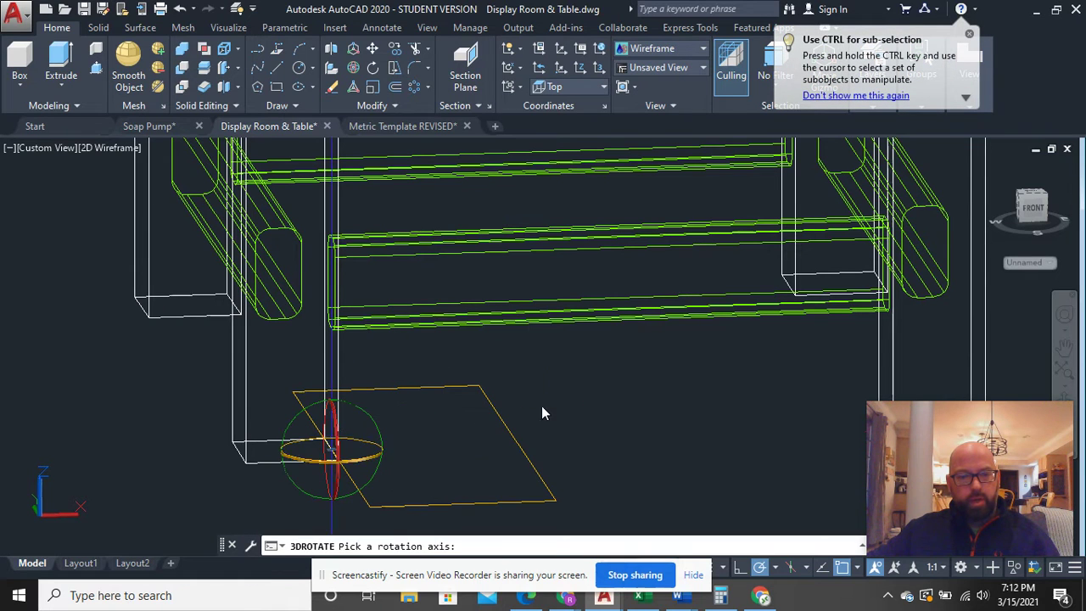
{"action": "left_click", "coordinate": [379, 469]}
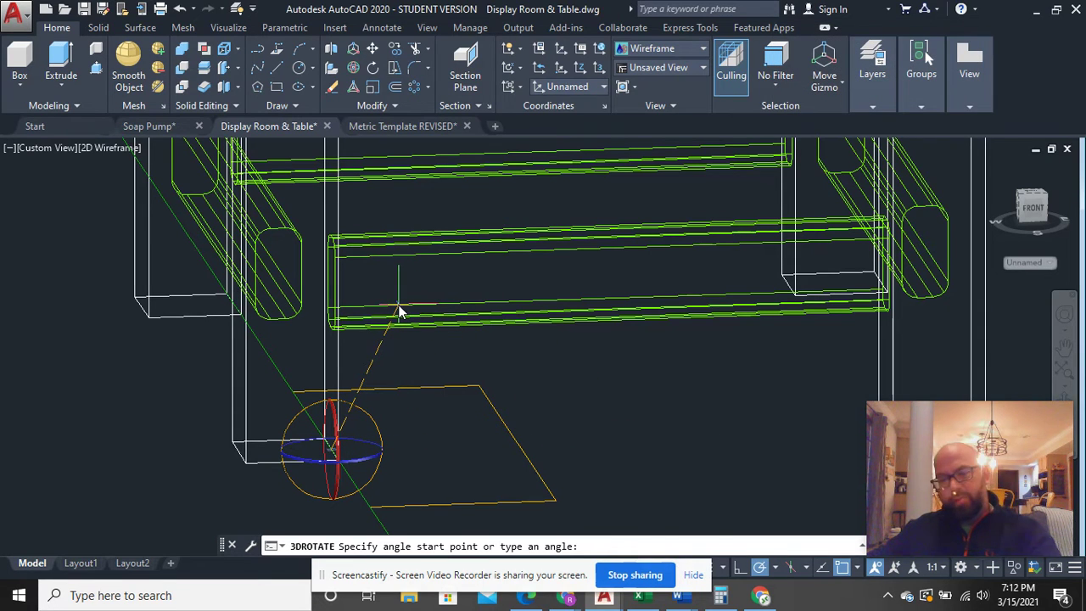
{"action": "type", "text": "70"}
{"action": "key", "text": "Return"}
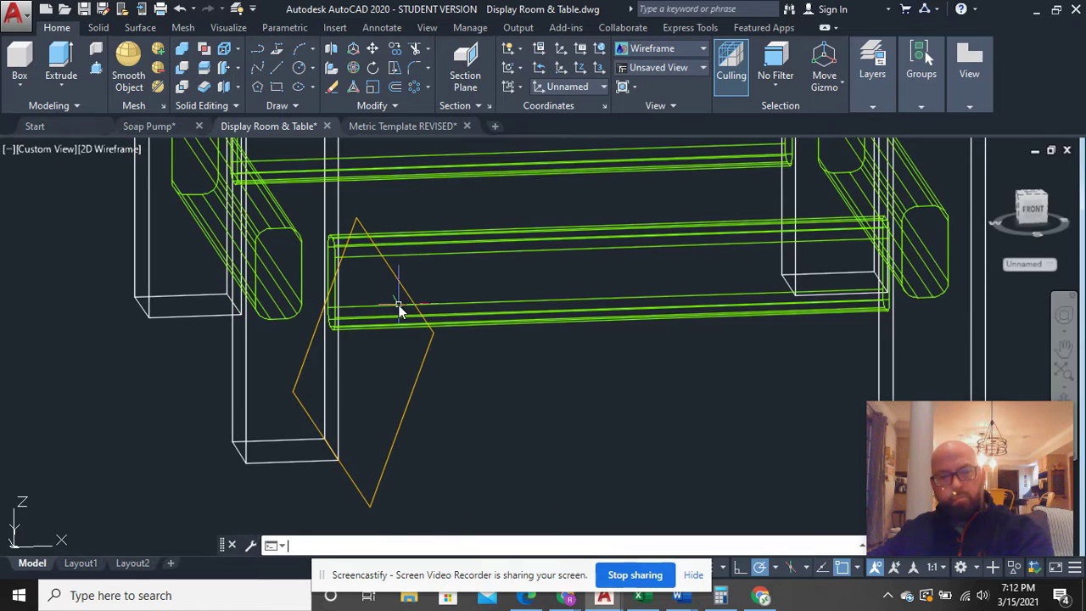
Step: Shorten the tilted rectangle by stretching its upper edge down until it lies below the front stretcher
{"action": "middle_click_drag", "start_coordinate": [483, 310], "coordinate": [470, 292], "text": "shift"}
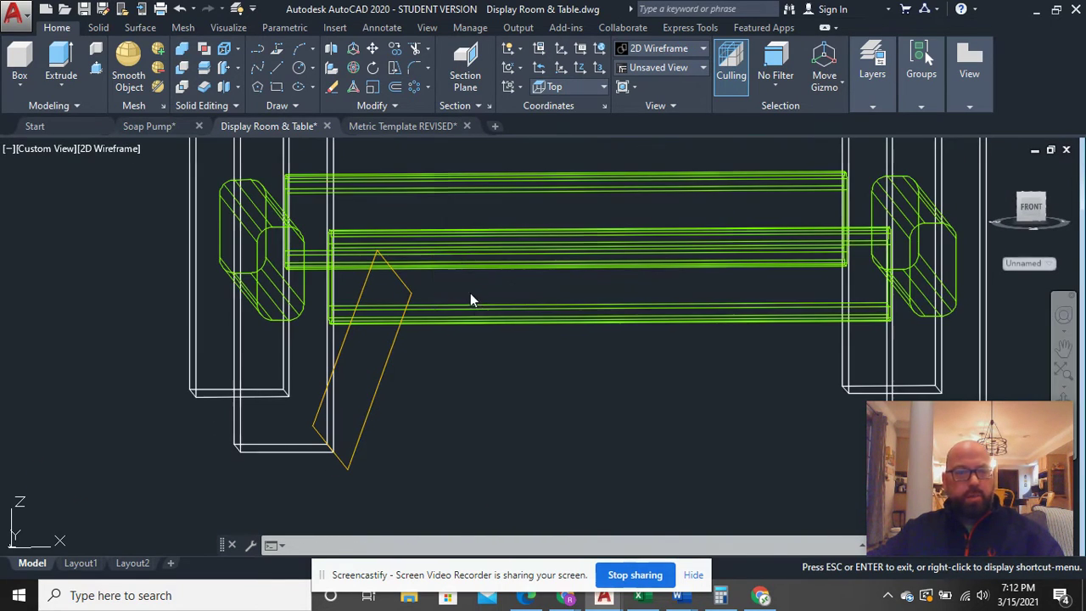
{"action": "left_click", "coordinate": [399, 280]}
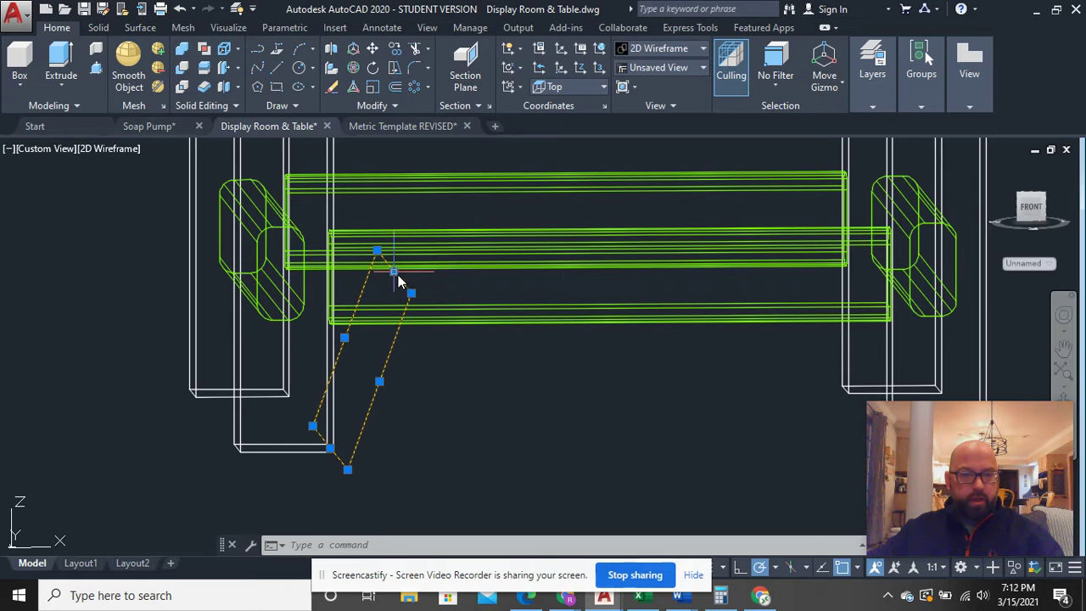
{"action": "left_click", "coordinate": [394, 272]}
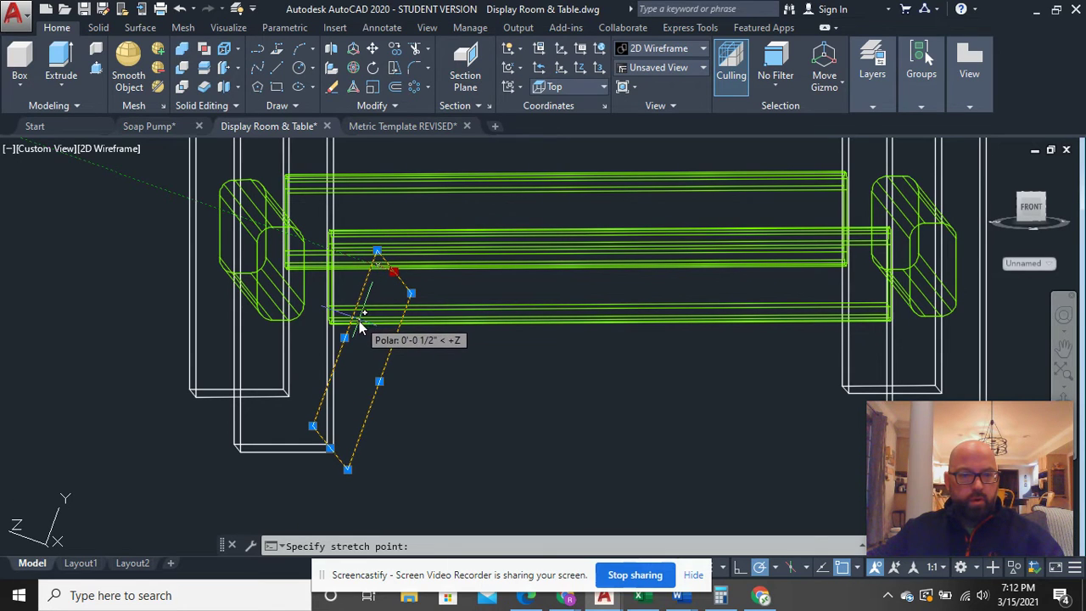
{"action": "left_click", "coordinate": [366, 348]}
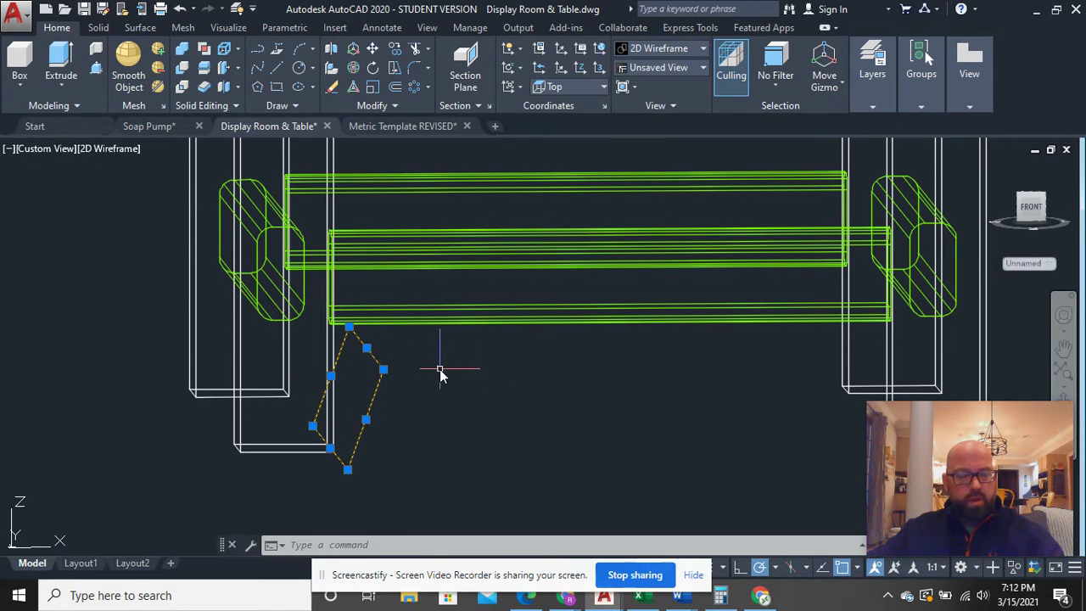
{"action": "key", "text": "Escape"}
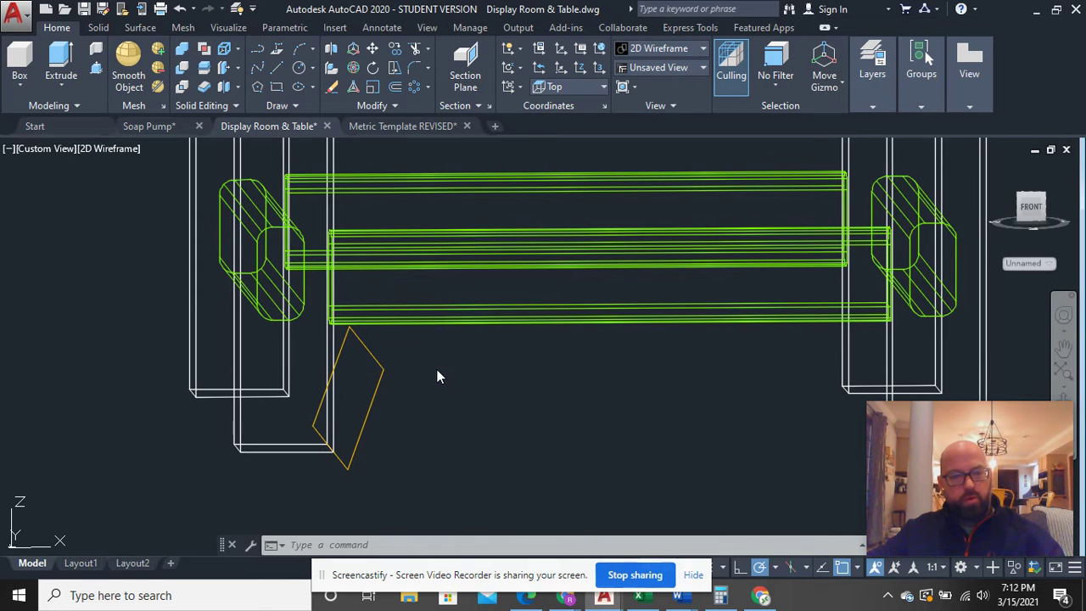
Step: Move the tilted rectangle about 7/8" at 180° along the leg's base, using its bottom edge midpoint as base point
{"action": "mouse_move", "coordinate": [437, 375]}
{"action": "middle_mouse_down", "text": "shift"}
{"action": "mouse_move", "coordinate": [426, 359]}
{"action": "mouse_move", "coordinate": [439, 376]}
{"action": "mouse_move", "coordinate": [444, 369]}
{"action": "middle_mouse_up", "text": "shift"}
{"action": "left_click", "coordinate": [371, 462]}
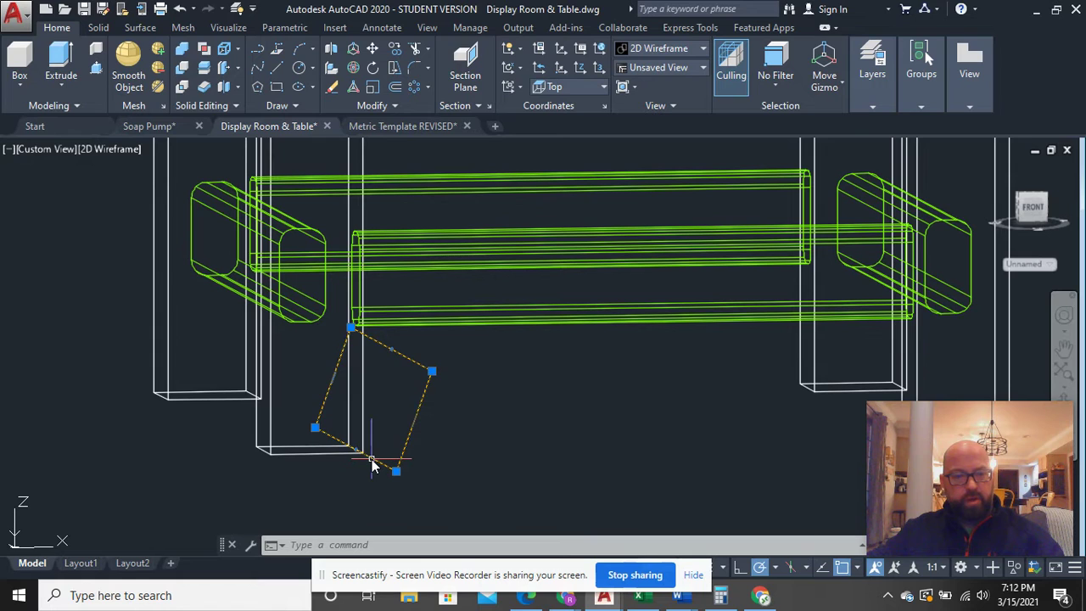
{"action": "right_click", "coordinate": [465, 365]}
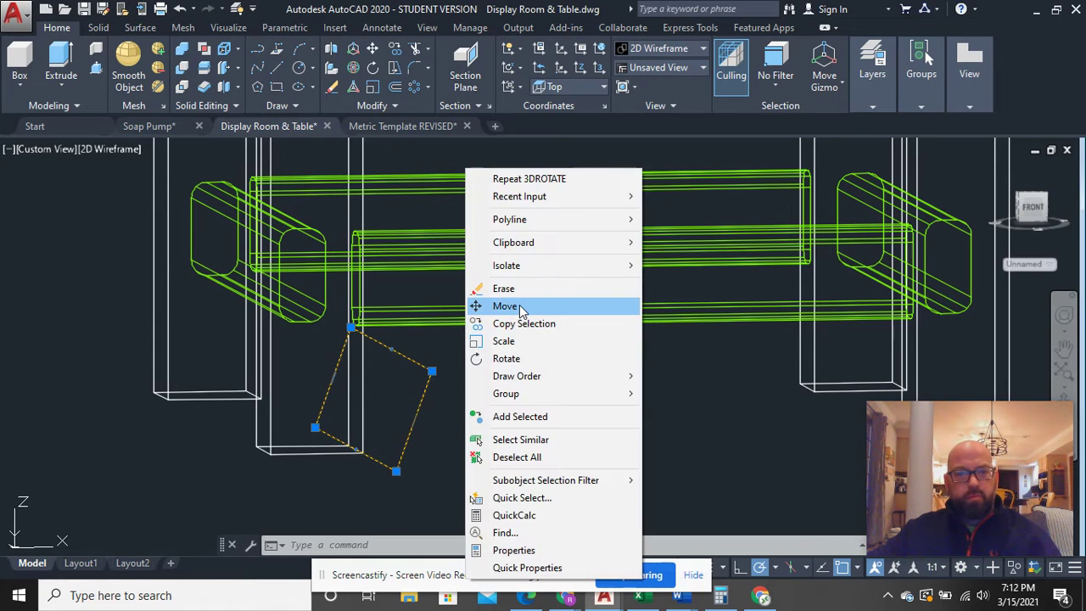
{"action": "left_click", "coordinate": [509, 311]}
{"action": "scroll", "coordinate": [353, 457], "scroll_direction": "up", "scroll_amount": 5}
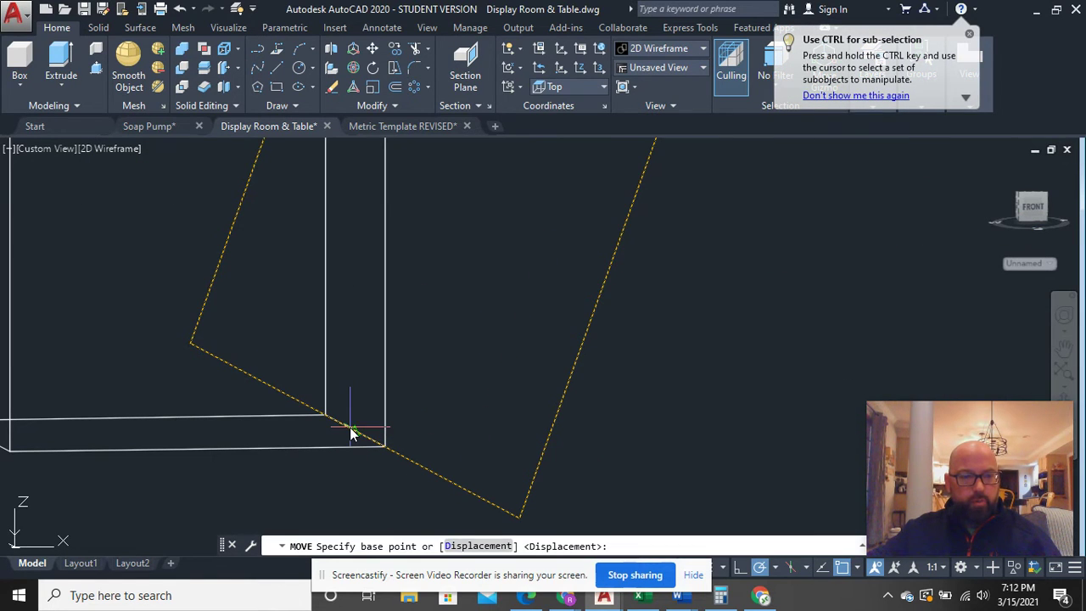
{"action": "left_click", "coordinate": [354, 433]}
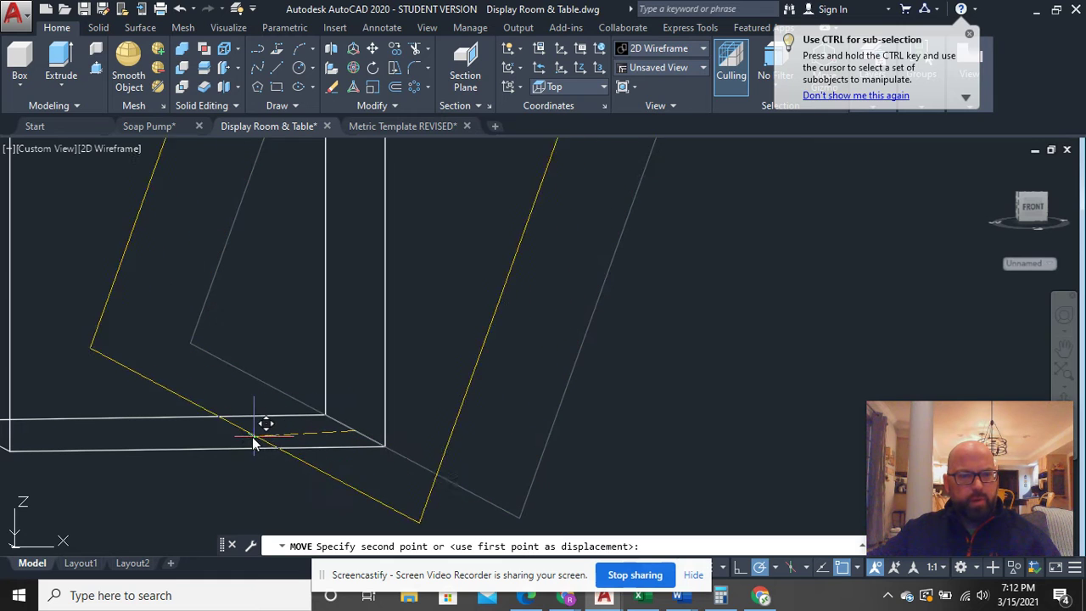
{"action": "scroll", "coordinate": [235, 443], "scroll_direction": "down", "scroll_amount": 3}
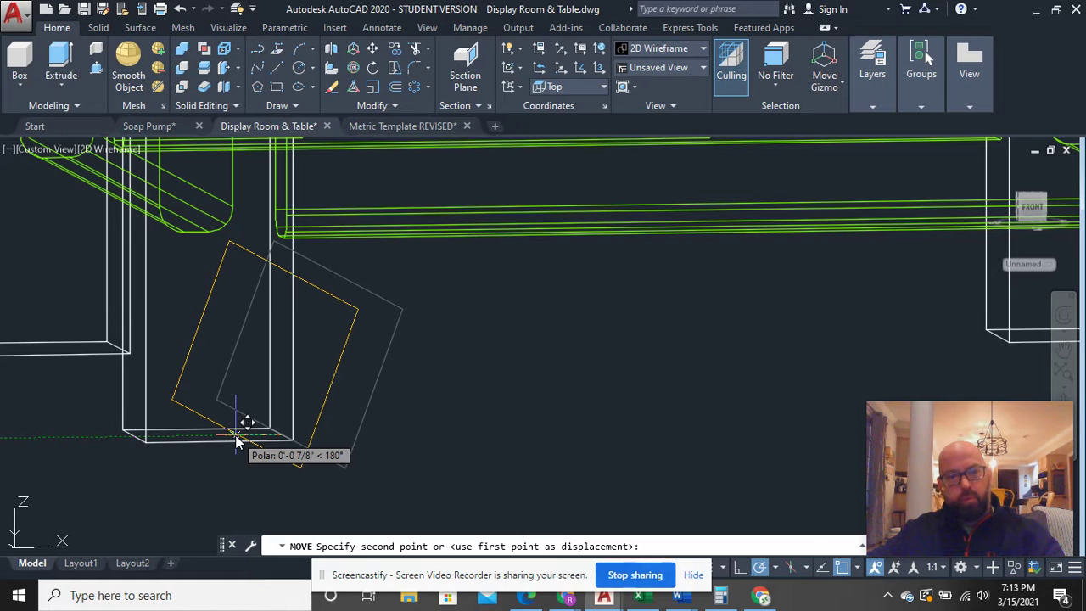
{"action": "left_click", "coordinate": [236, 440]}
{"action": "mouse_move", "coordinate": [421, 439]}
{"action": "middle_mouse_down", "text": "shift"}
{"action": "mouse_move", "coordinate": [391, 438]}
{"action": "mouse_move", "coordinate": [404, 435]}
{"action": "middle_mouse_up", "text": "shift"}
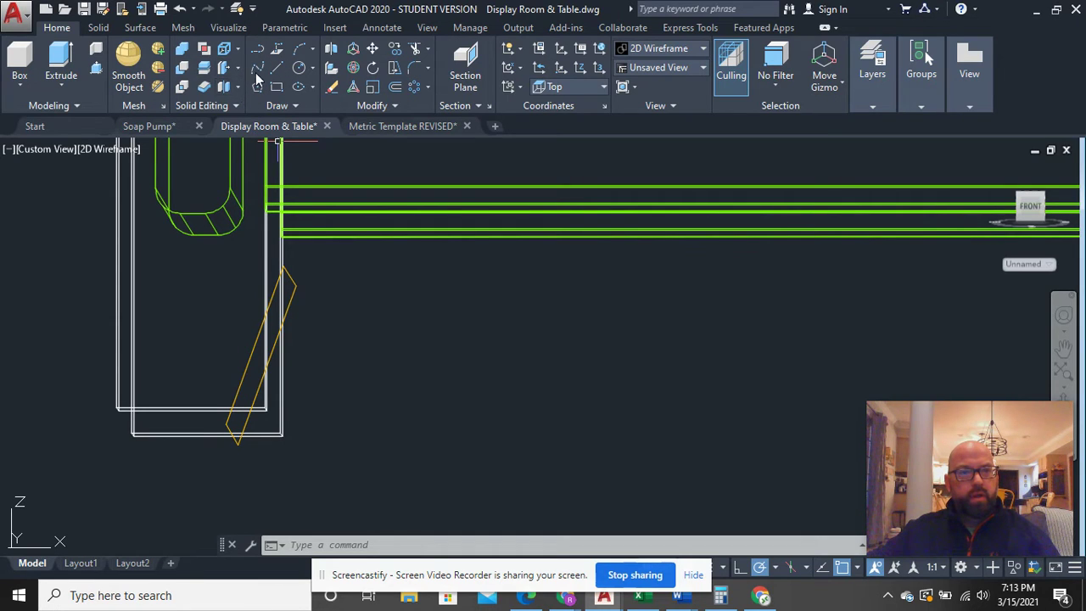
{"action": "left_click", "coordinate": [225, 87]}
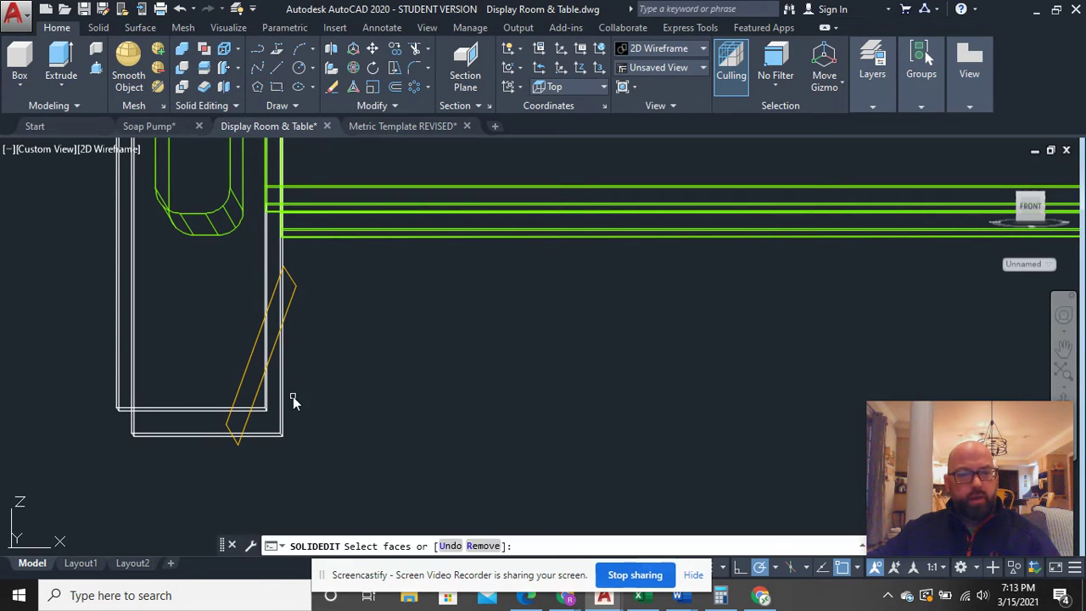
{"action": "left_click", "coordinate": [268, 436]}
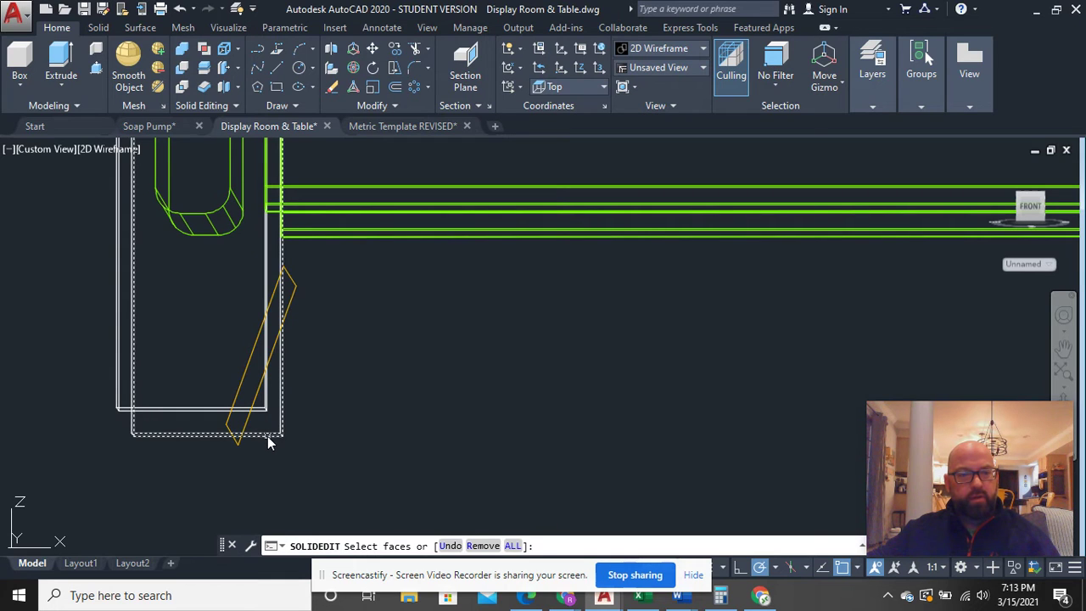
{"action": "right_click", "coordinate": [339, 358]}
{"action": "left_click", "coordinate": [386, 362]}
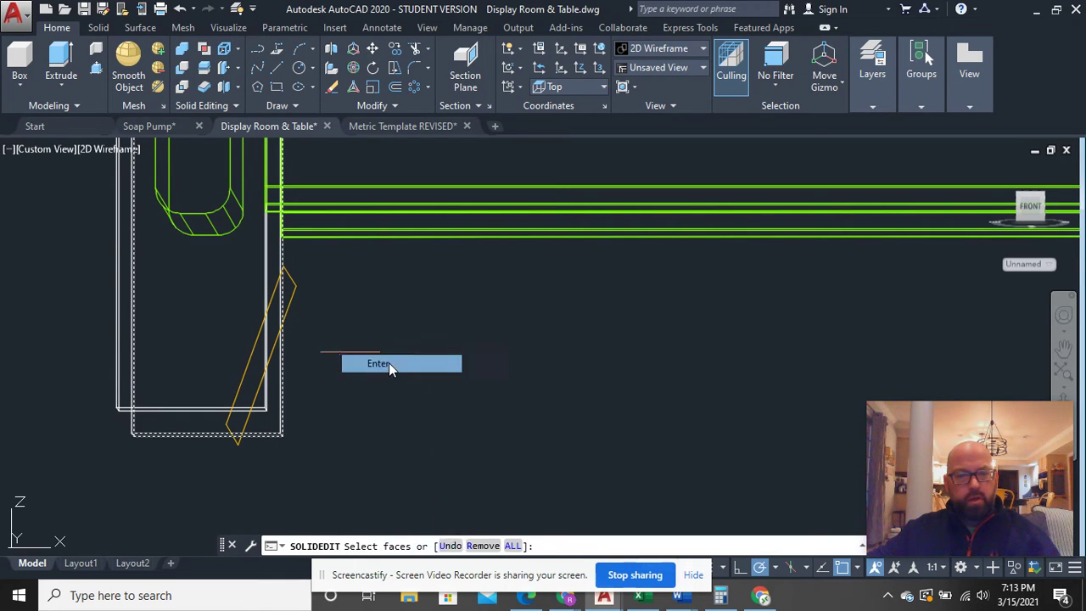
{"action": "key", "text": "Escape"}
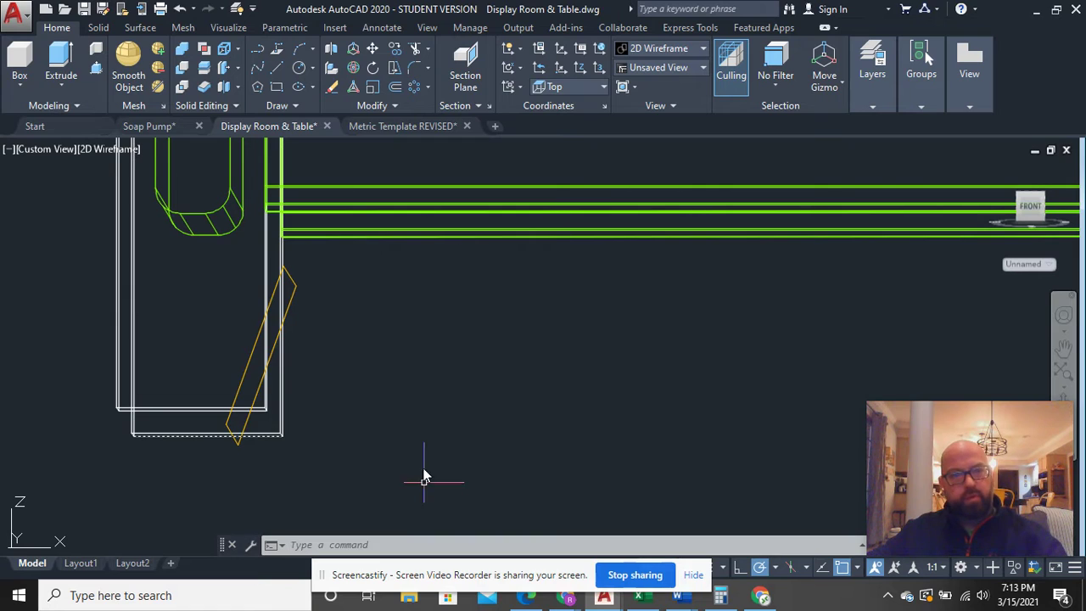
Step: Slice the front-left leg using the tilted rectangle as the planar cutting object, keeping both sides
{"action": "left_click", "coordinate": [207, 68]}
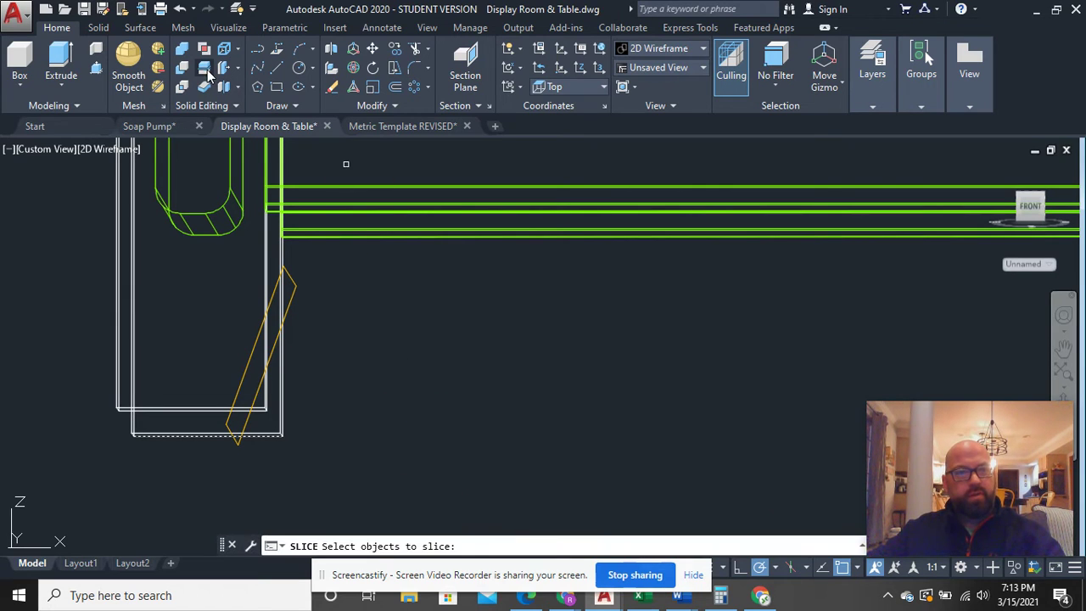
{"action": "left_click", "coordinate": [280, 433]}
{"action": "key", "text": "Return"}
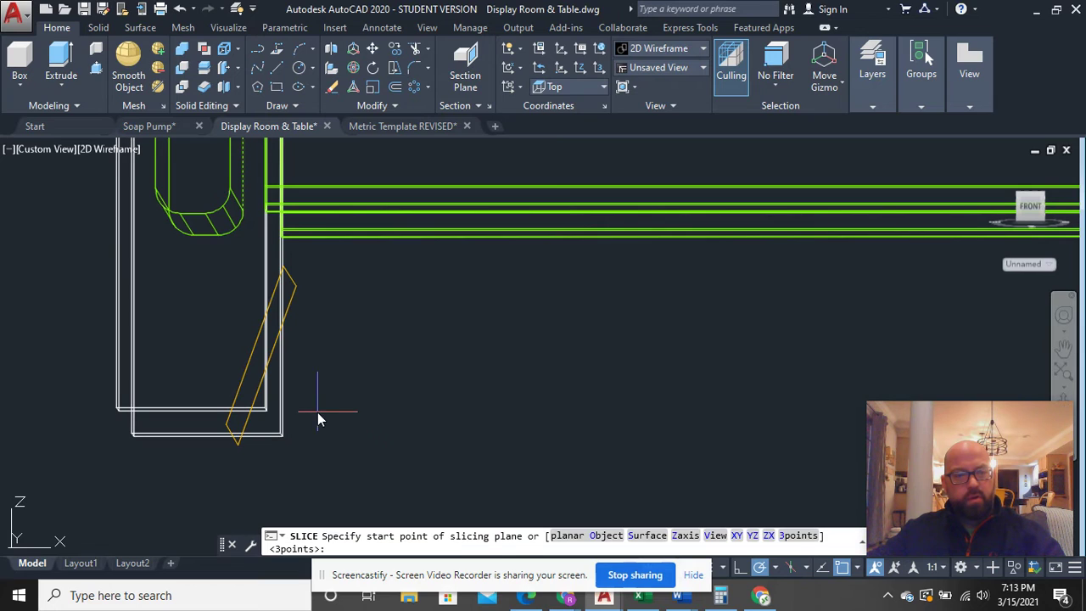
{"action": "left_click", "coordinate": [577, 543]}
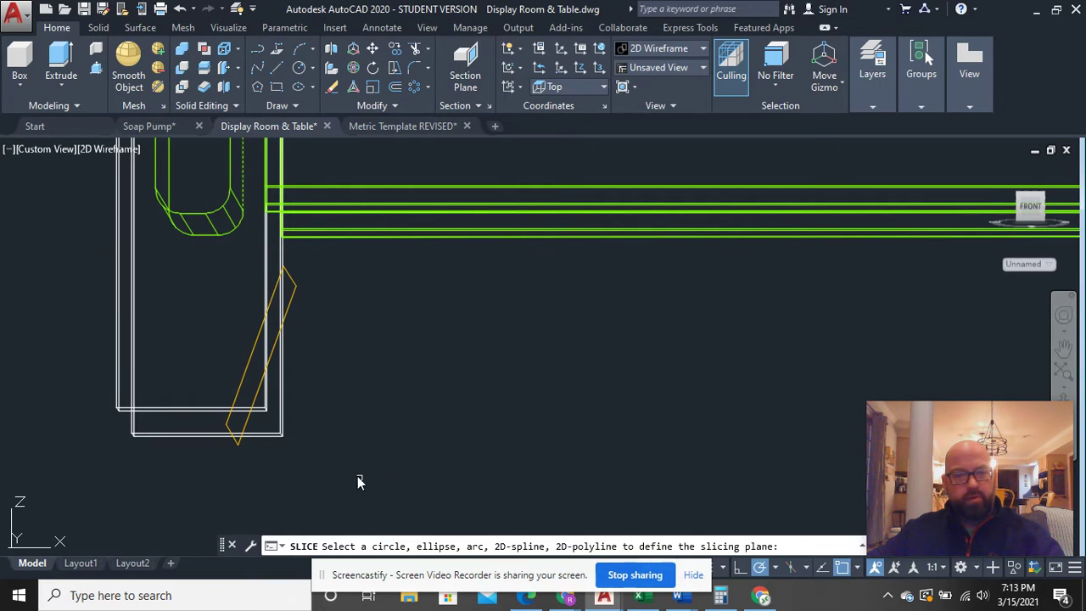
{"action": "left_click", "coordinate": [254, 403]}
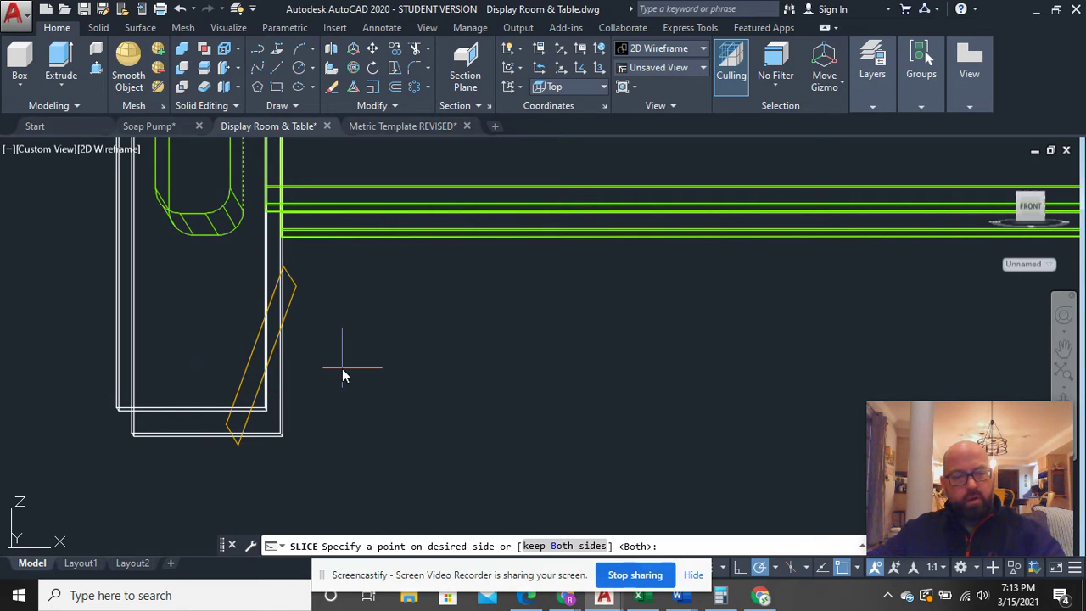
{"action": "left_click", "coordinate": [564, 545]}
Step: Move the cut-off wedge sideways clear of the front-left leg, using its lower outer corner as base point
{"action": "left_click", "coordinate": [282, 431]}
{"action": "right_click", "coordinate": [281, 431]}
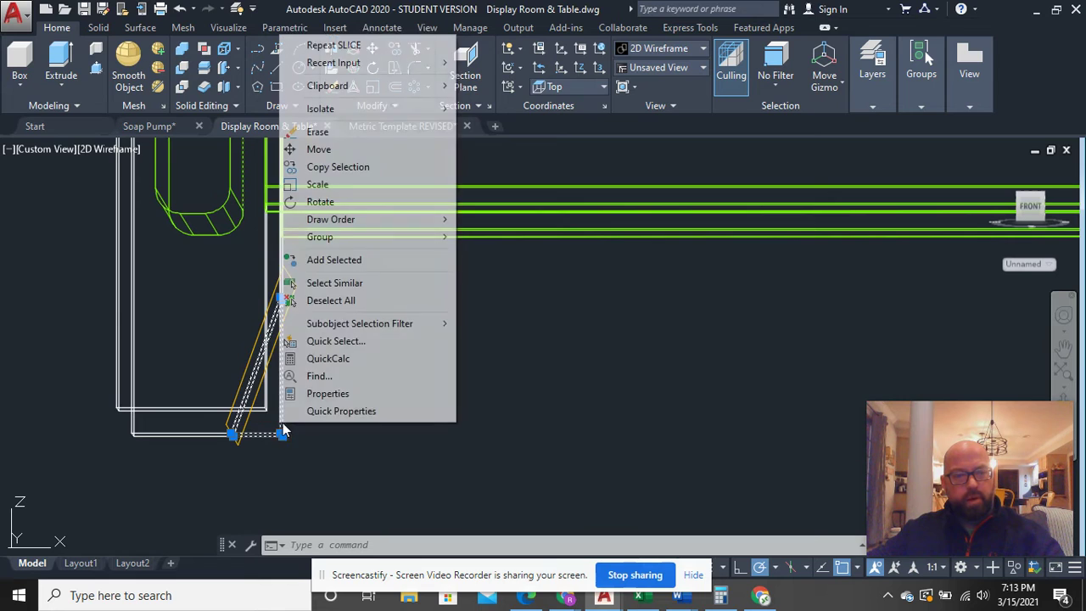
{"action": "left_click", "coordinate": [340, 155]}
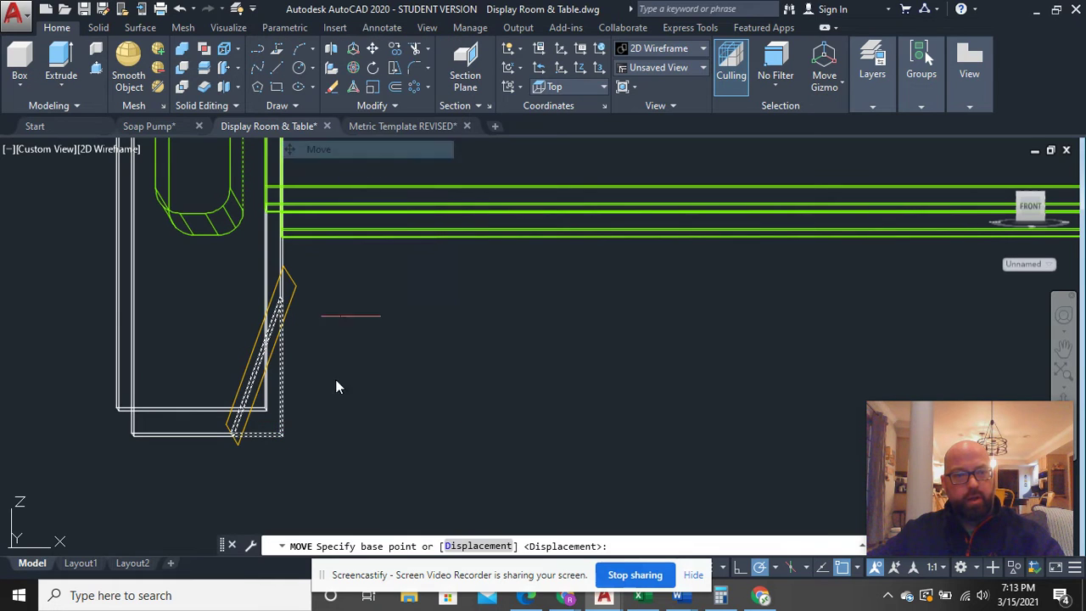
{"action": "left_click", "coordinate": [278, 441]}
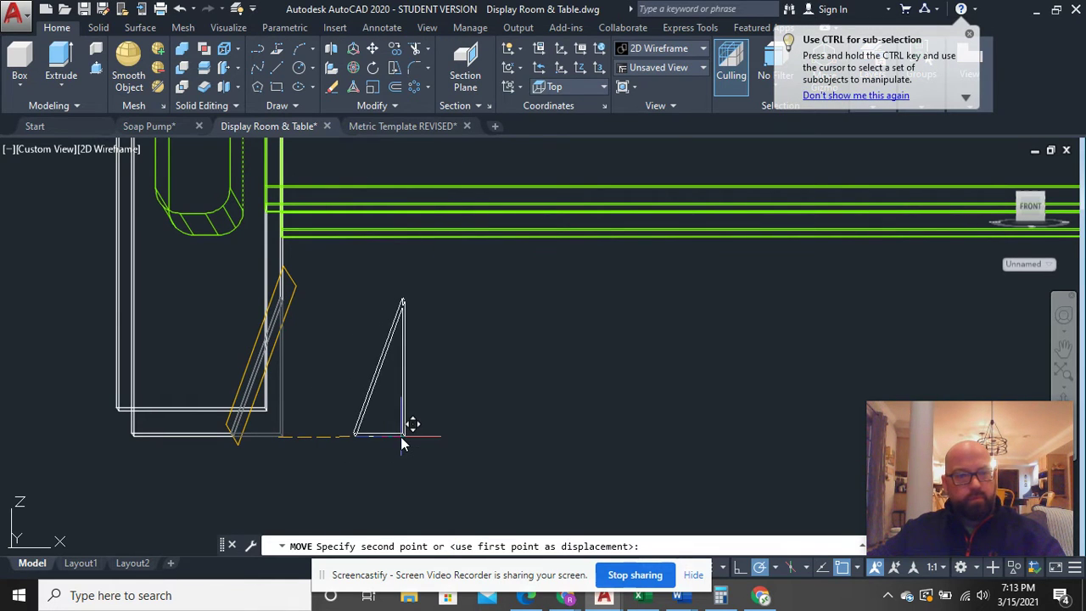
{"action": "left_click", "coordinate": [408, 431]}
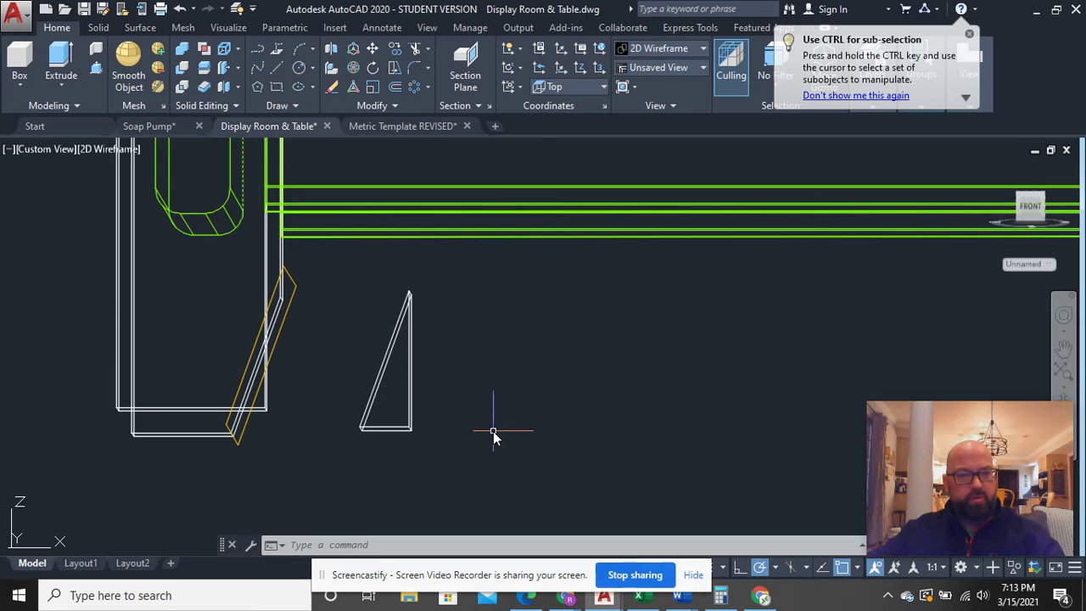
Step: Display the model in the Realistic visual style and examine the slanted cut on the front-left leg
{"action": "left_click", "coordinate": [60, 84]}
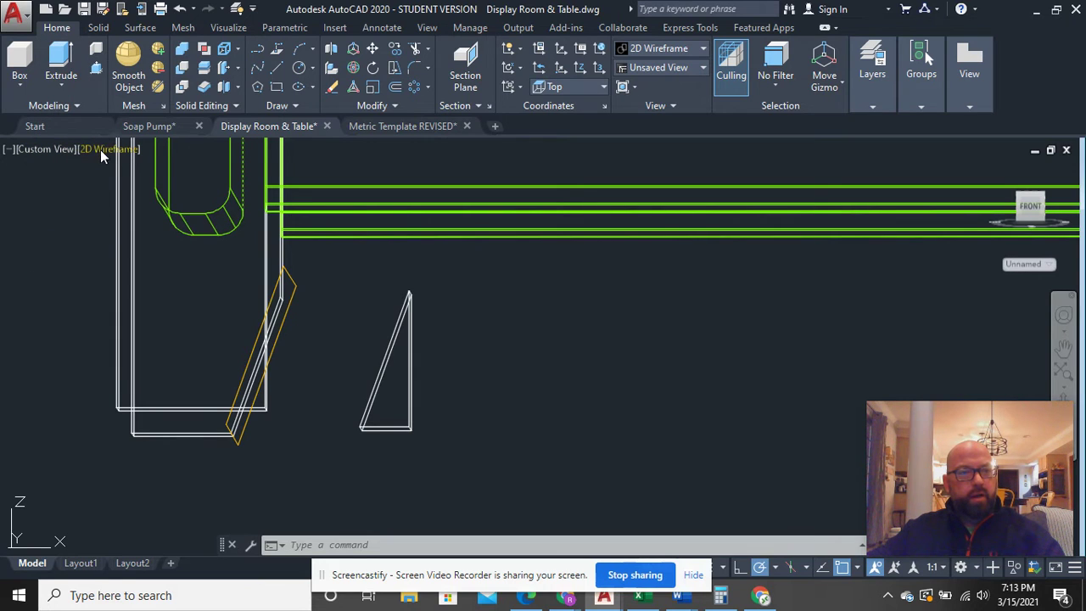
{"action": "left_click", "coordinate": [100, 149]}
{"action": "left_click", "coordinate": [143, 241]}
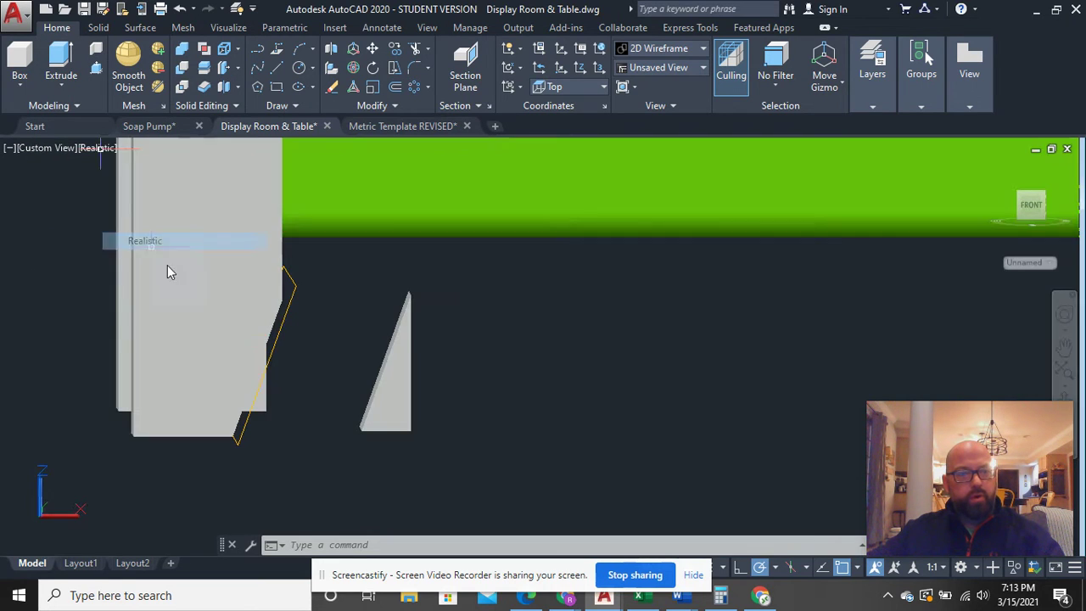
{"action": "mouse_move", "coordinate": [386, 426]}
{"action": "middle_mouse_down", "text": "shift"}
{"action": "mouse_move", "coordinate": [395, 450]}
{"action": "mouse_move", "coordinate": [368, 466]}
{"action": "mouse_move", "coordinate": [305, 448]}
{"action": "mouse_move", "coordinate": [364, 430]}
{"action": "mouse_move", "coordinate": [401, 431]}
{"action": "mouse_move", "coordinate": [376, 438]}
{"action": "mouse_move", "coordinate": [591, 438]}
{"action": "mouse_move", "coordinate": [407, 441]}
{"action": "mouse_move", "coordinate": [371, 439]}
{"action": "mouse_move", "coordinate": [368, 425]}
{"action": "mouse_move", "coordinate": [389, 438]}
{"action": "middle_mouse_up", "text": "shift"}
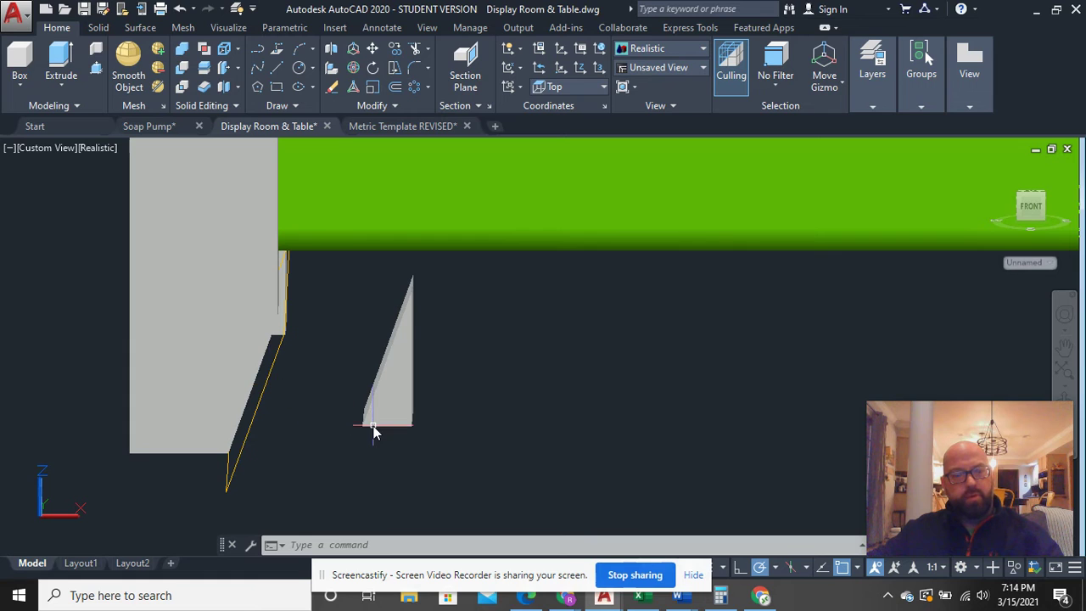
Step: Try to move the tilted rectangle from the front-left leg to the base of the rear-left leg in the Realistic view
{"action": "middle_click_drag", "start_coordinate": [251, 462], "coordinate": [307, 458], "text": "shift"}
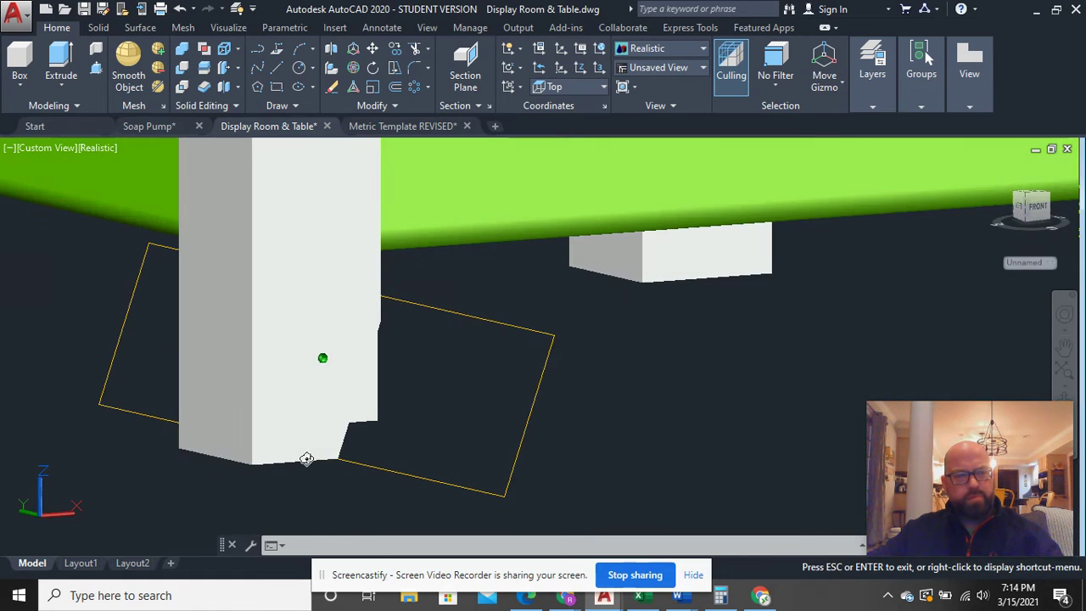
{"action": "left_click", "coordinate": [364, 463]}
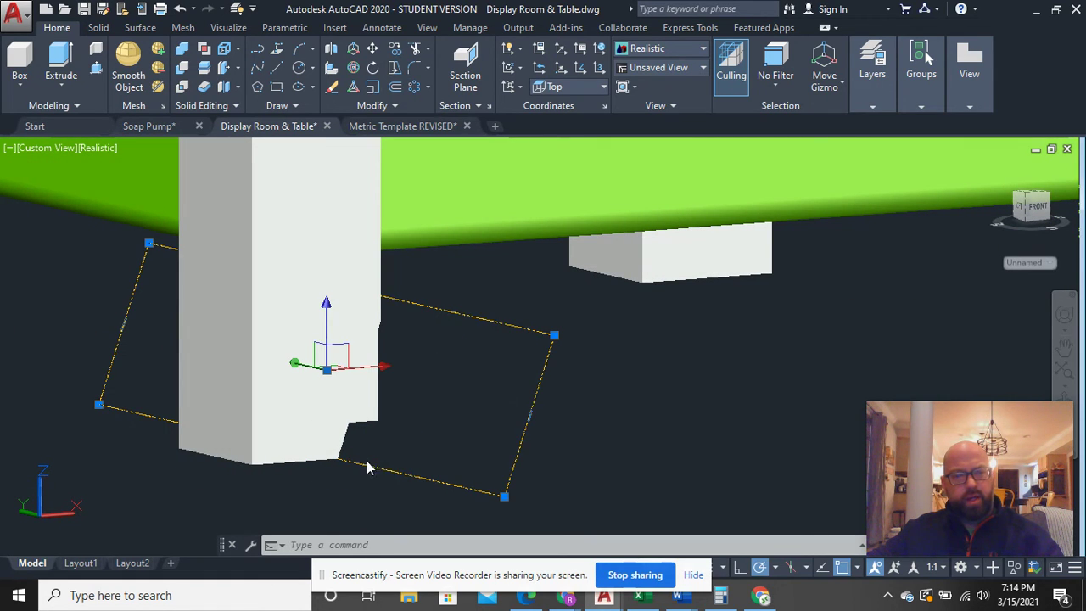
{"action": "right_click", "coordinate": [365, 464]}
{"action": "left_click", "coordinate": [407, 191]}
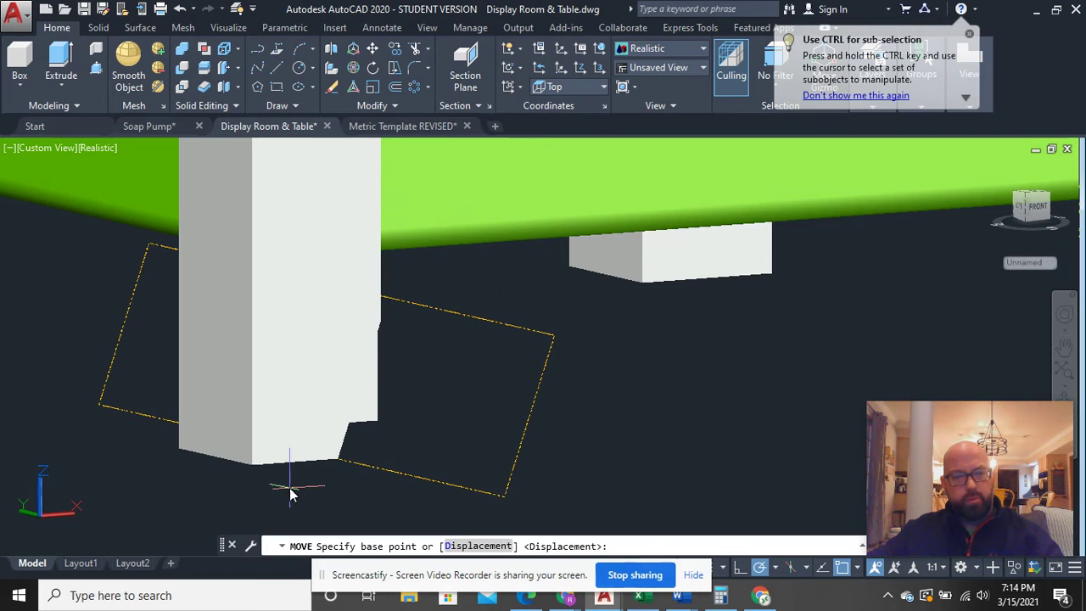
{"action": "left_click", "coordinate": [303, 451]}
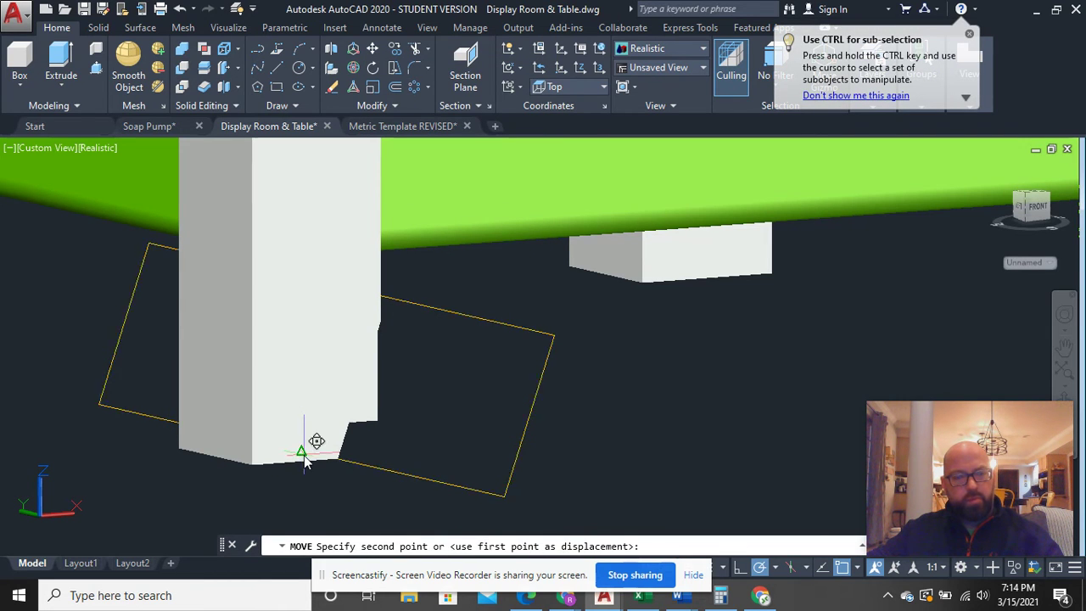
{"action": "middle_click_drag", "start_coordinate": [96, 403], "coordinate": [511, 455], "text": "shift"}
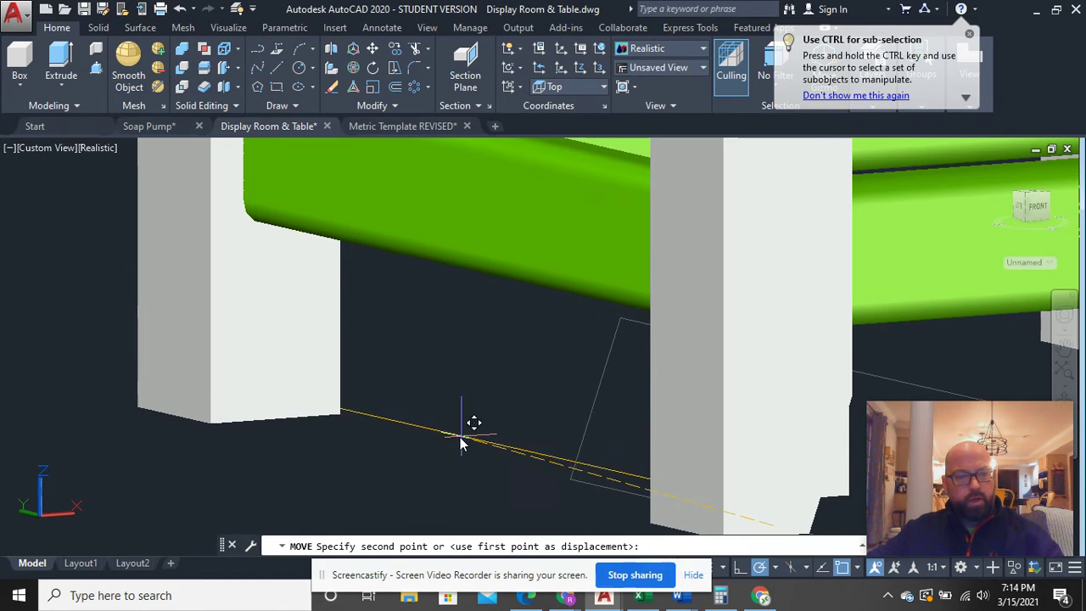
{"action": "left_click", "coordinate": [303, 412]}
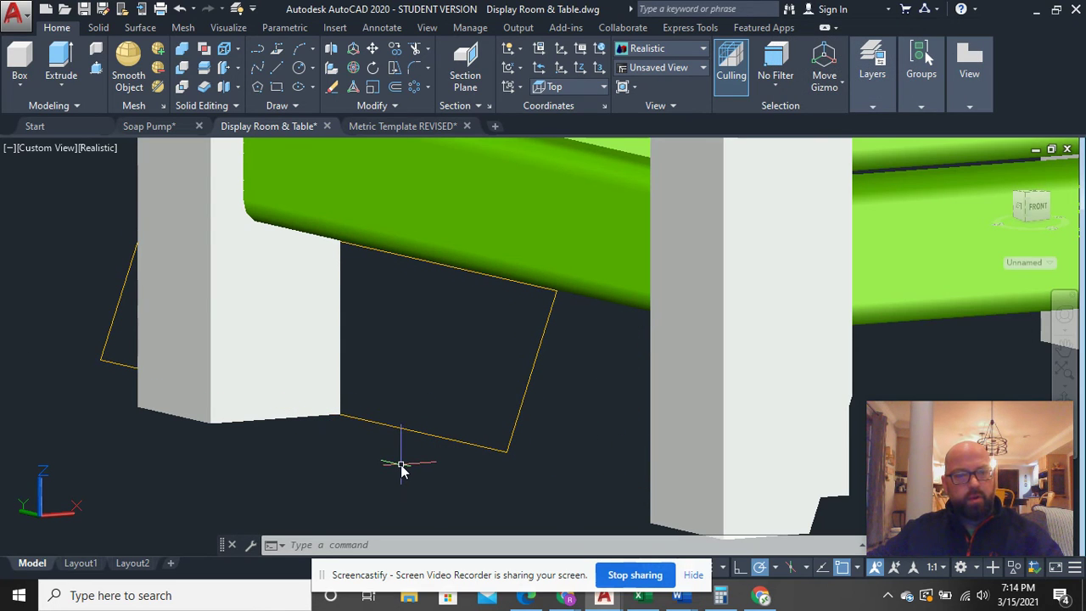
Step: Undo the last move of the tilted rectangle
{"action": "middle_click_drag", "start_coordinate": [402, 465], "coordinate": [342, 458], "text": "shift"}
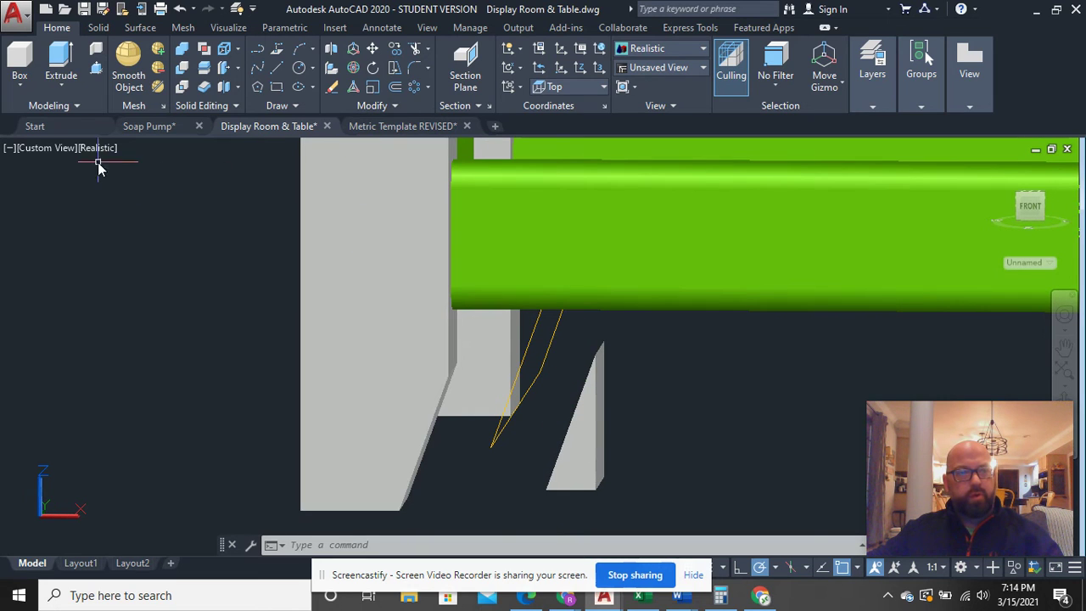
{"action": "left_click", "coordinate": [180, 8]}
{"action": "left_click", "coordinate": [181, 8]}
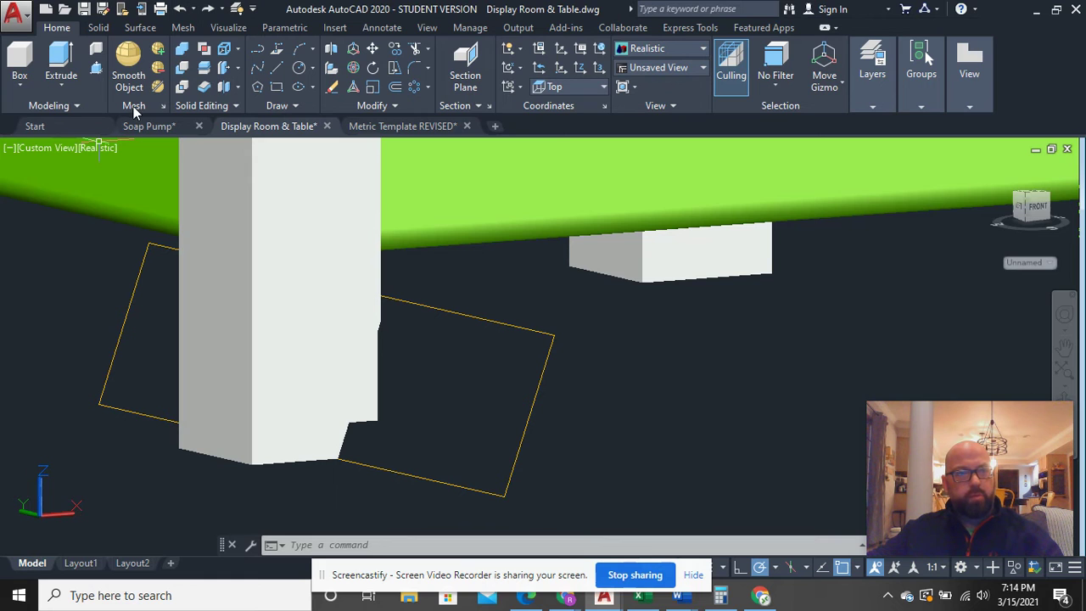
Step: In 2D Wireframe, move the tilted rectangle by its bottom edge midpoint to the rear-left leg's base, placing it without object snap
{"action": "left_click", "coordinate": [93, 147]}
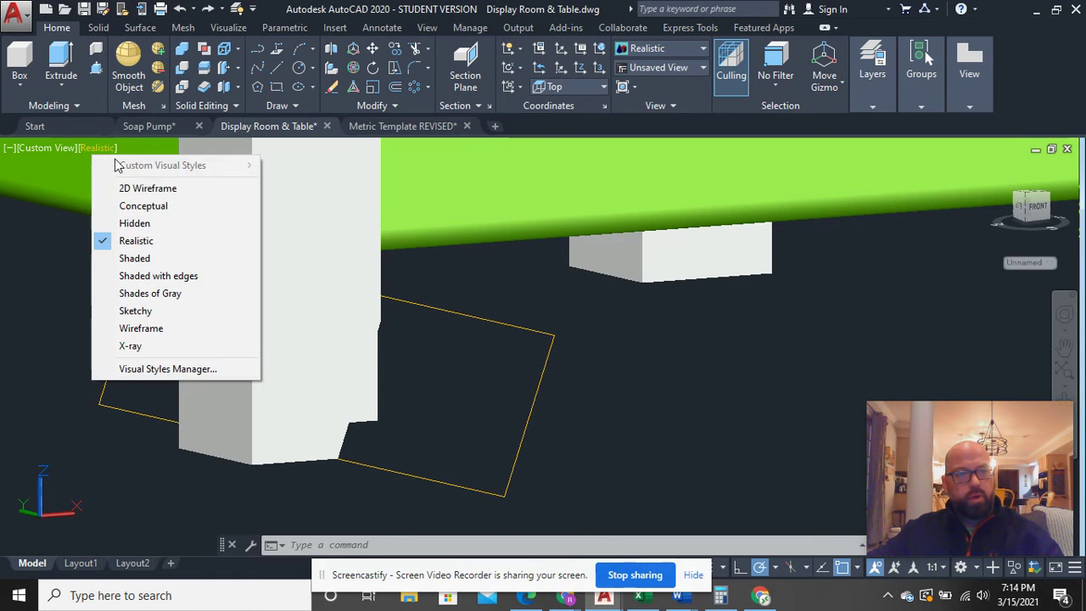
{"action": "left_click", "coordinate": [123, 188]}
{"action": "scroll", "coordinate": [254, 405], "scroll_direction": "down", "scroll_amount": 4}
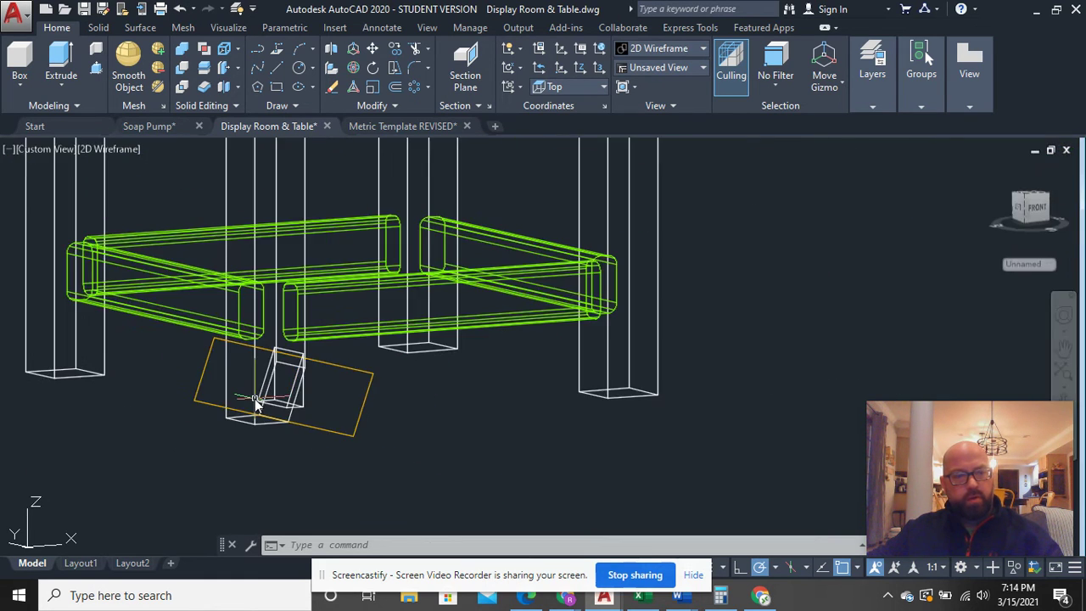
{"action": "left_click", "coordinate": [212, 406]}
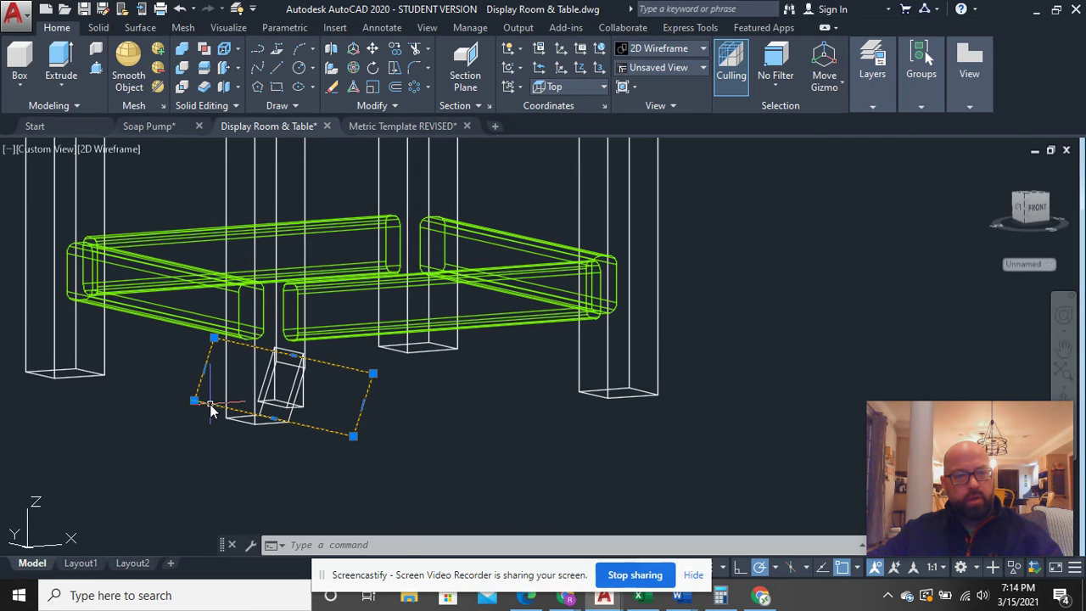
{"action": "right_click", "coordinate": [212, 407]}
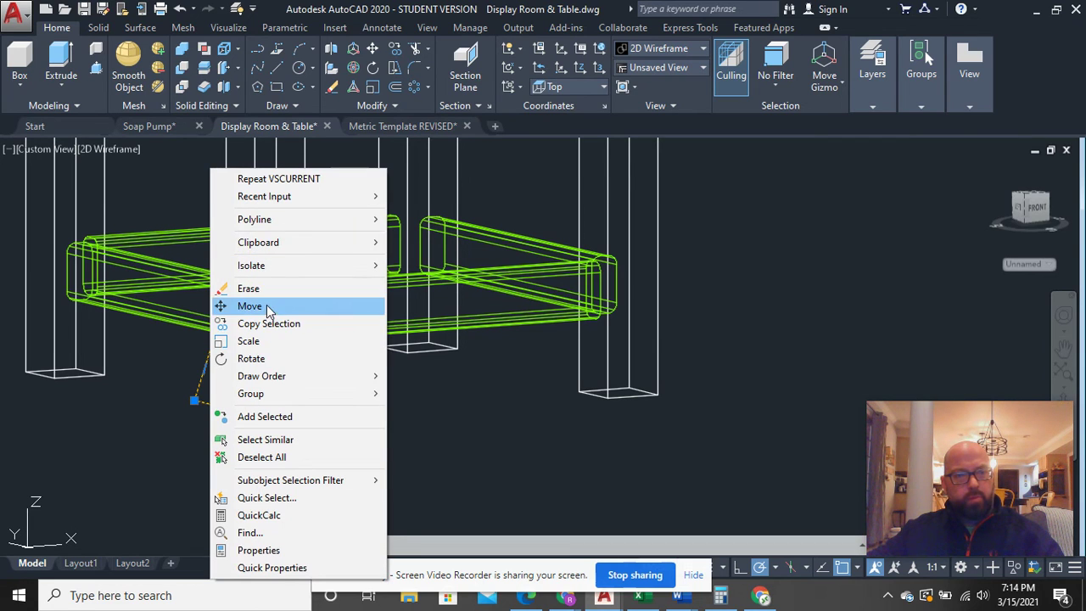
{"action": "left_click", "coordinate": [267, 305]}
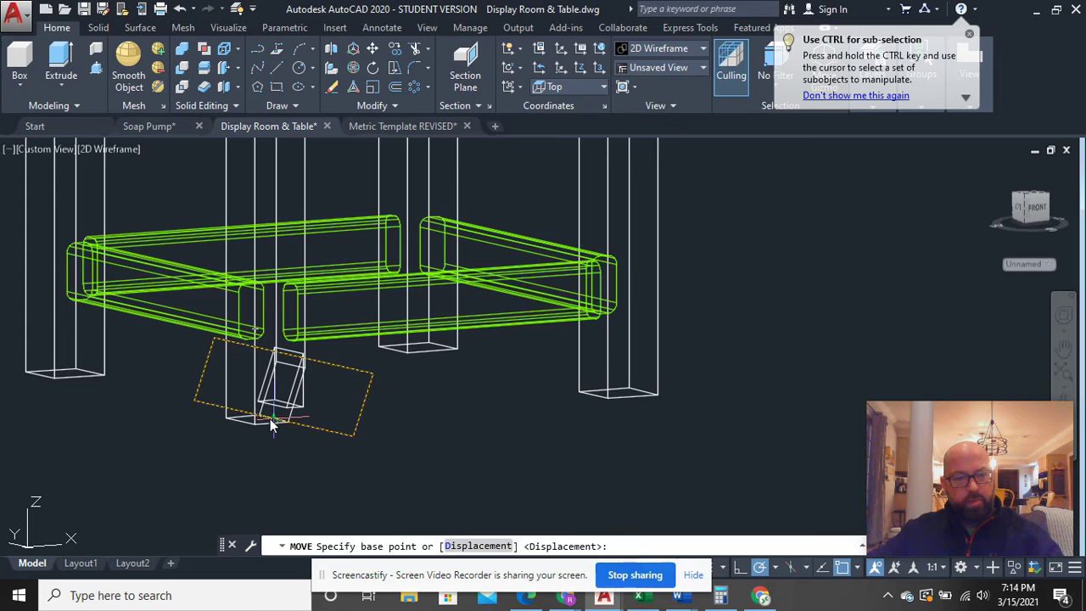
{"action": "left_click", "coordinate": [256, 416]}
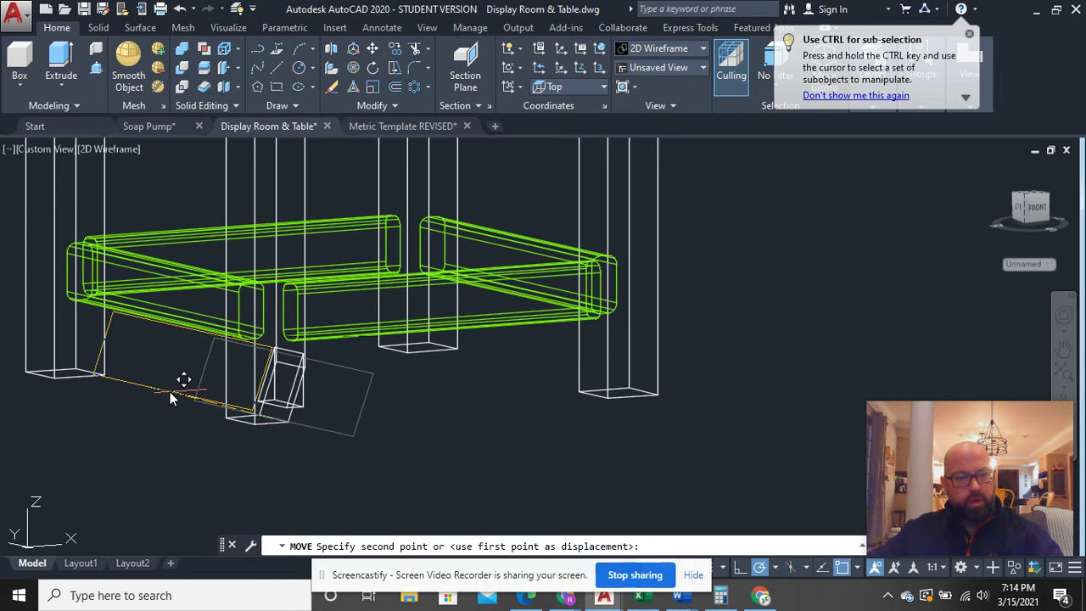
{"action": "middle_click_drag", "start_coordinate": [164, 394], "coordinate": [352, 422]}
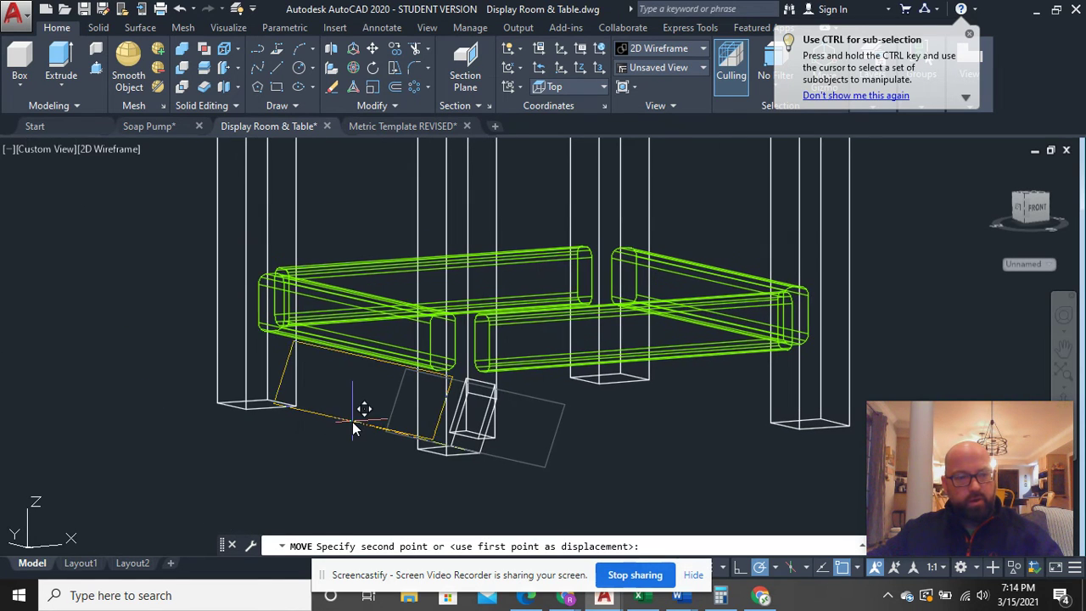
{"action": "right_click", "coordinate": [296, 411], "text": "shift"}
{"action": "left_click", "coordinate": [315, 379]}
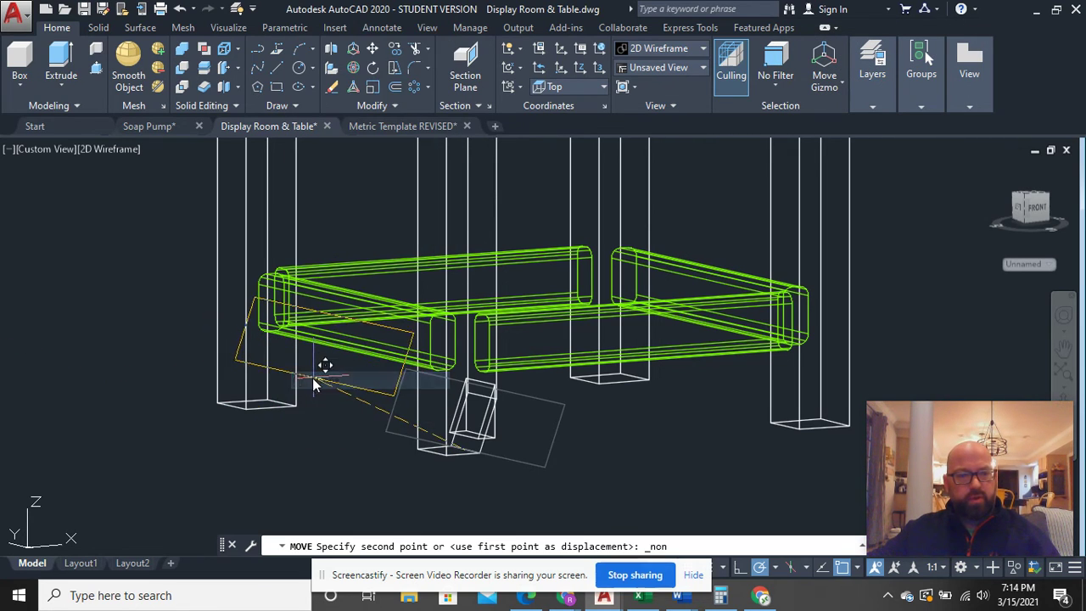
{"action": "left_click", "coordinate": [272, 405]}
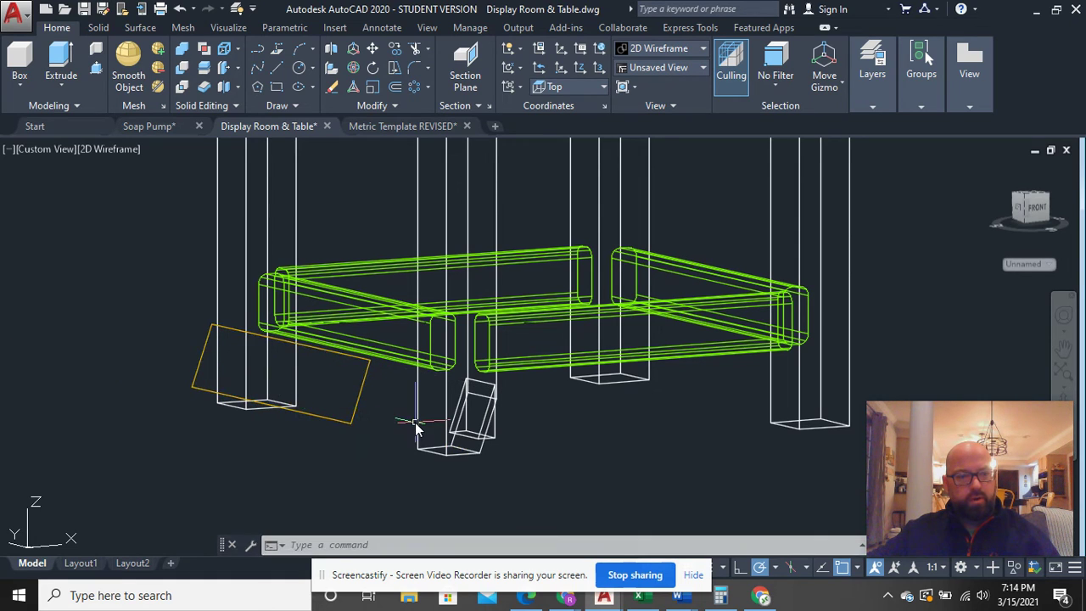
Step: Slice the rear-left leg using the tilted rectangle as the planar cutting object, keeping both sides
{"action": "left_click", "coordinate": [207, 87]}
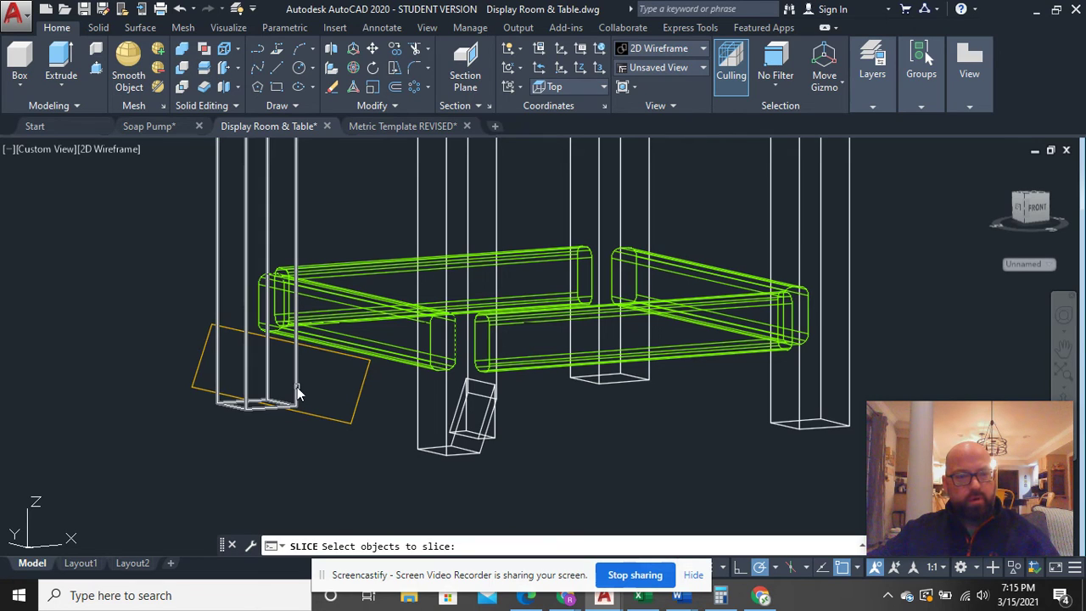
{"action": "left_click", "coordinate": [297, 387]}
{"action": "key", "text": "Return"}
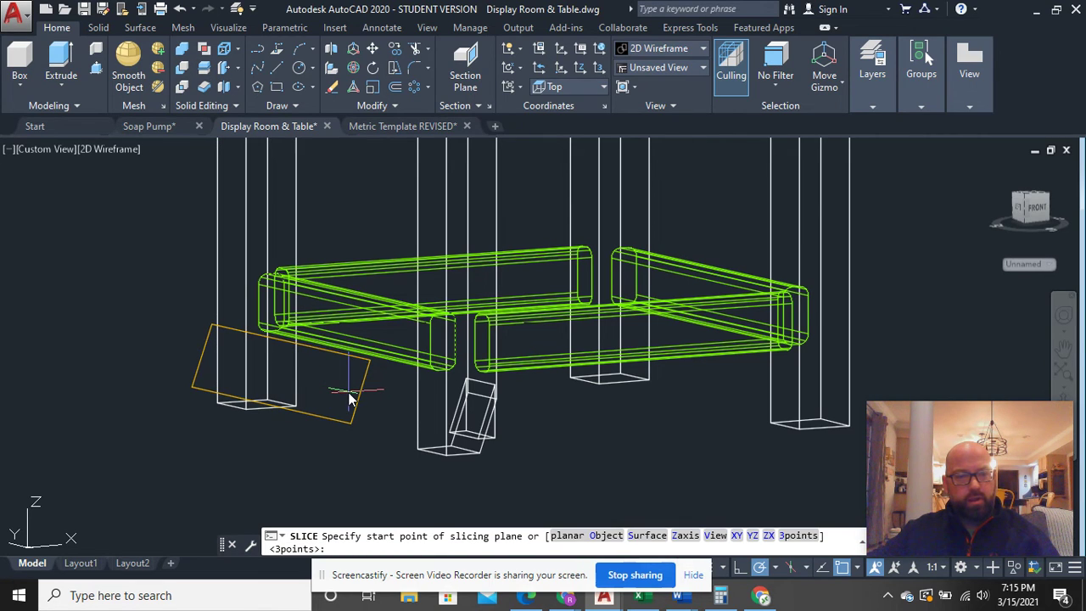
{"action": "left_click", "coordinate": [582, 536]}
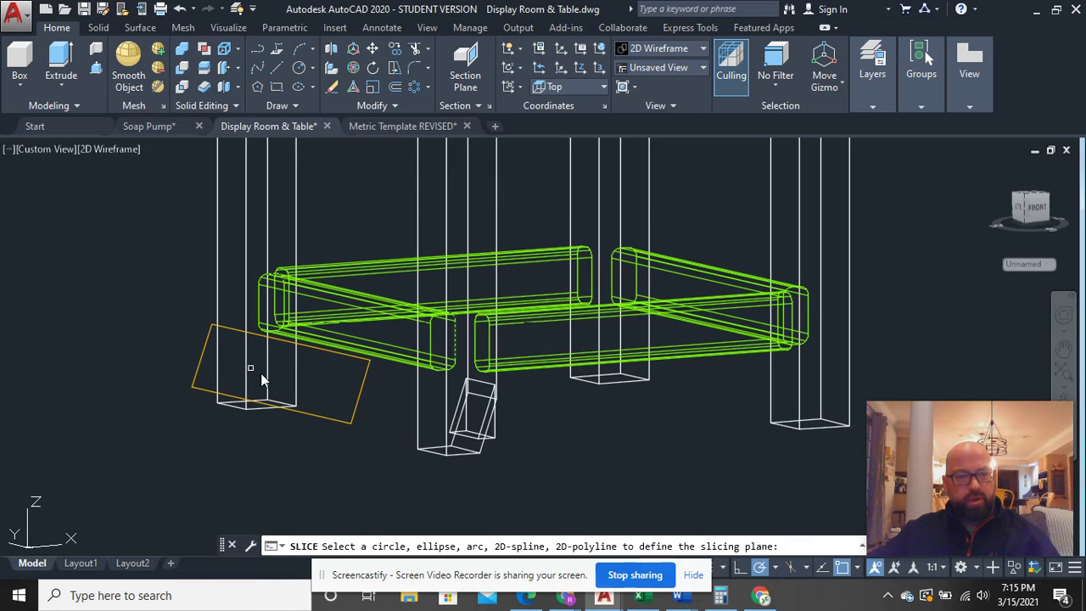
{"action": "left_click", "coordinate": [356, 409]}
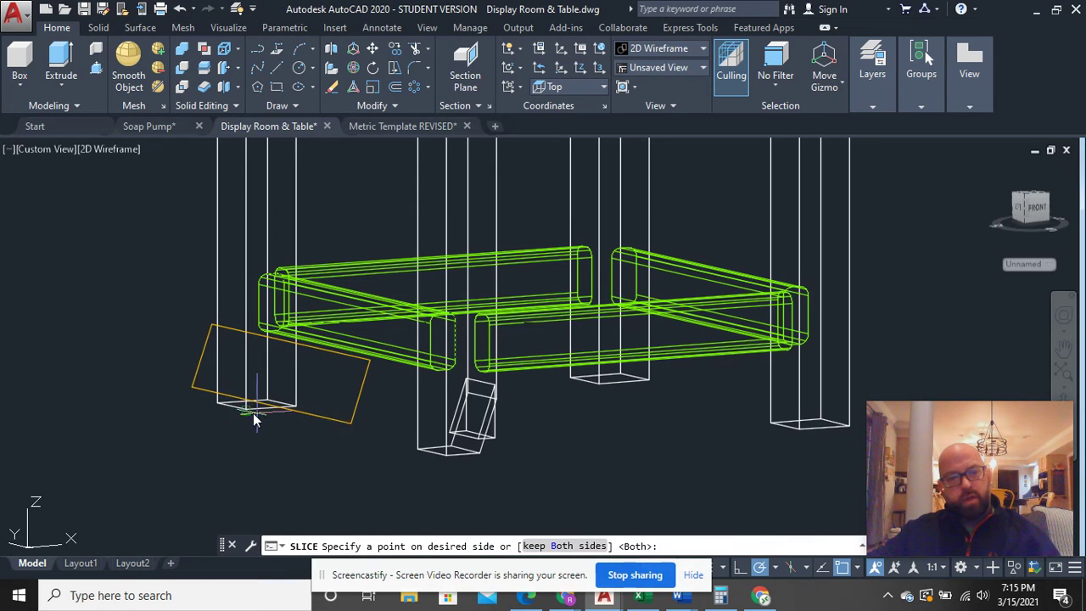
{"action": "left_click", "coordinate": [565, 546]}
Step: Delete the wedge cut from the bottom of the rear-left leg
{"action": "left_click", "coordinate": [301, 394]}
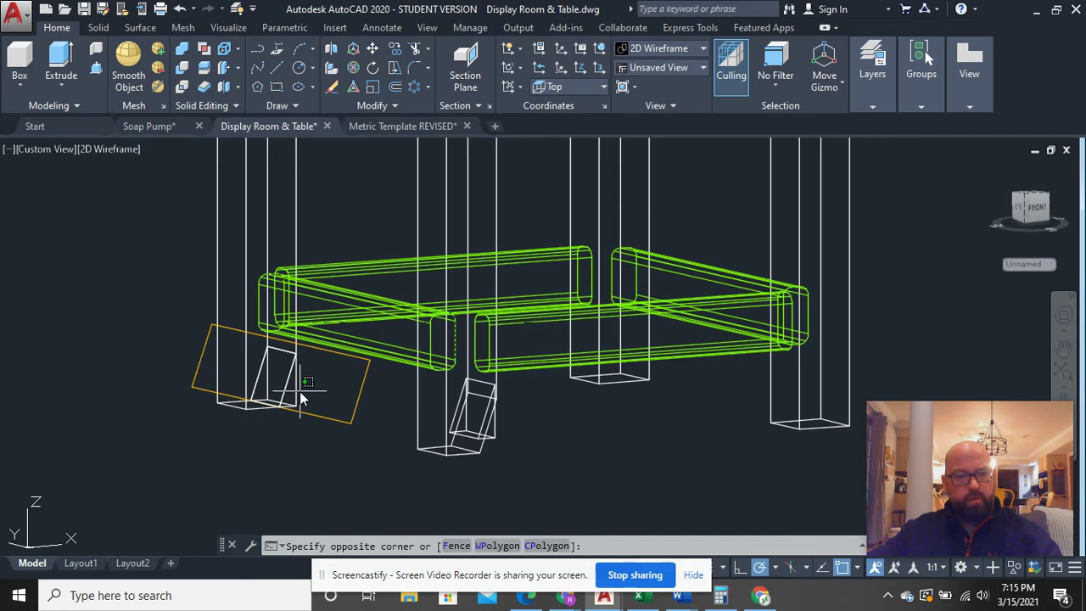
{"action": "left_click", "coordinate": [292, 389]}
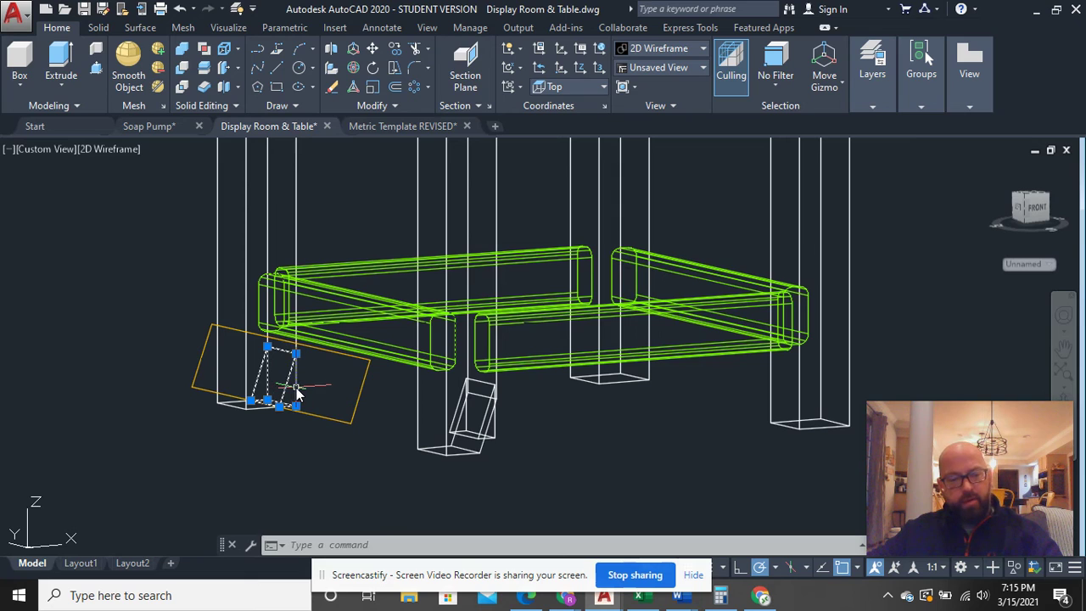
{"action": "key", "text": "Delete"}
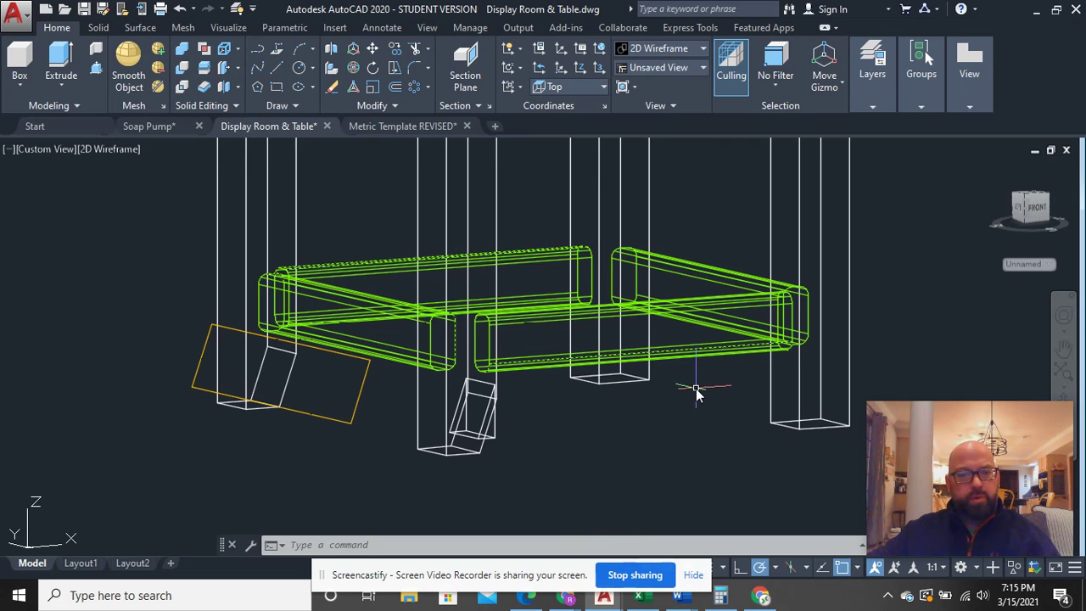
Step: Examine the sliced legs and the whole table from several angles in the Realistic visual style
{"action": "scroll", "coordinate": [696, 392], "scroll_direction": "down", "scroll_amount": 4}
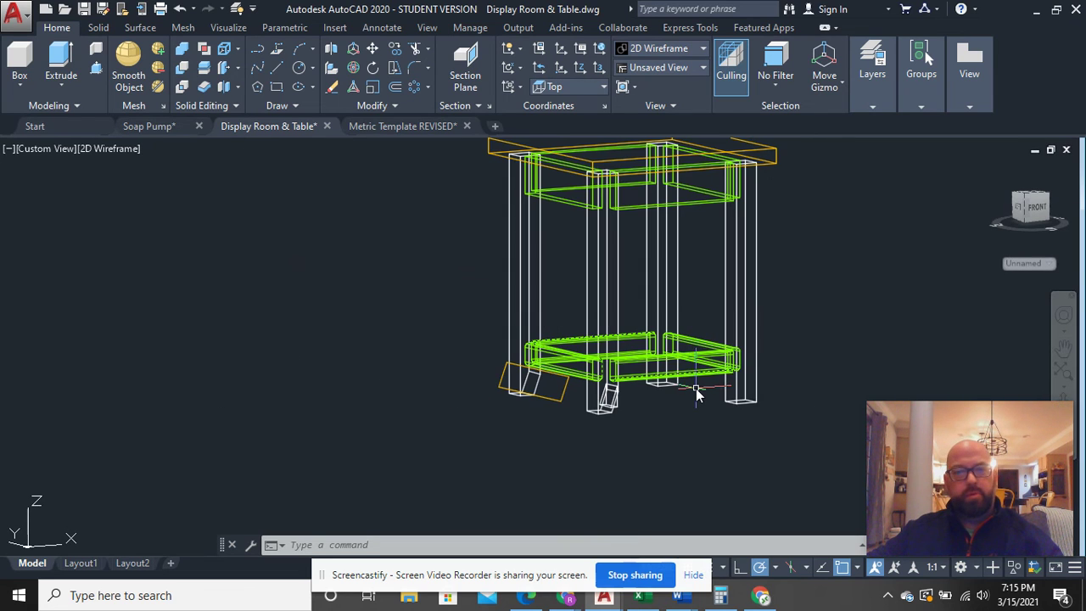
{"action": "middle_click_drag", "start_coordinate": [655, 379], "coordinate": [722, 375], "text": "shift"}
{"action": "scroll", "coordinate": [705, 399], "scroll_direction": "up", "scroll_amount": 5}
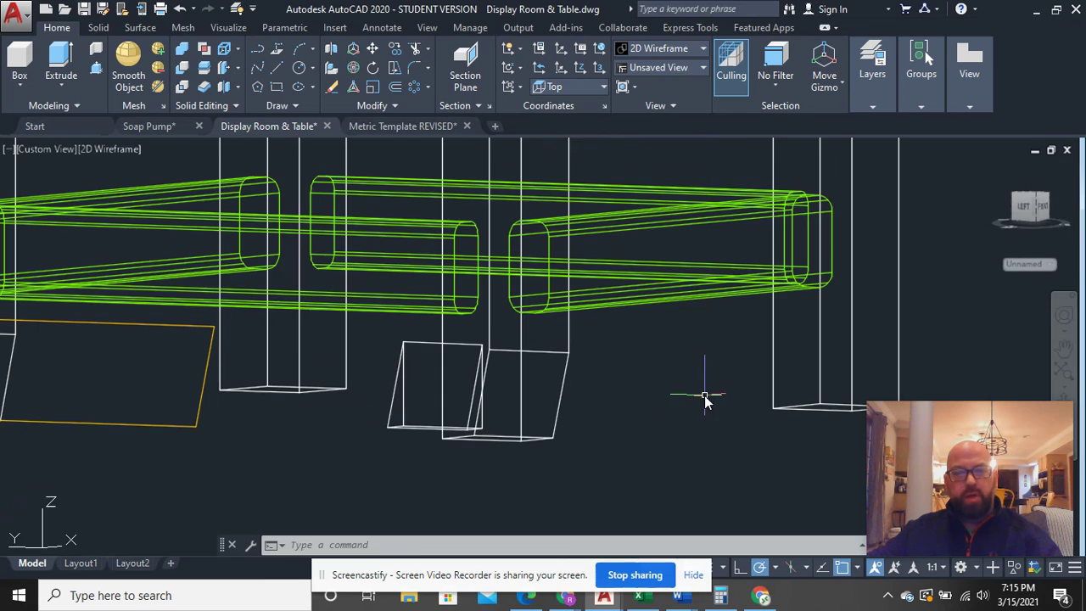
{"action": "left_click", "coordinate": [108, 150]}
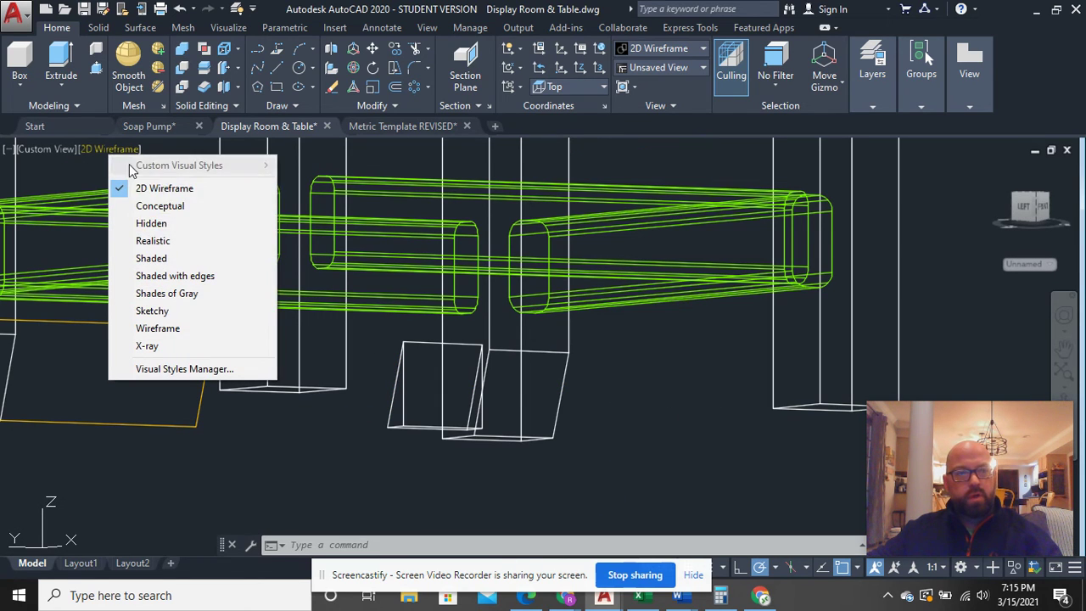
{"action": "left_click", "coordinate": [156, 241]}
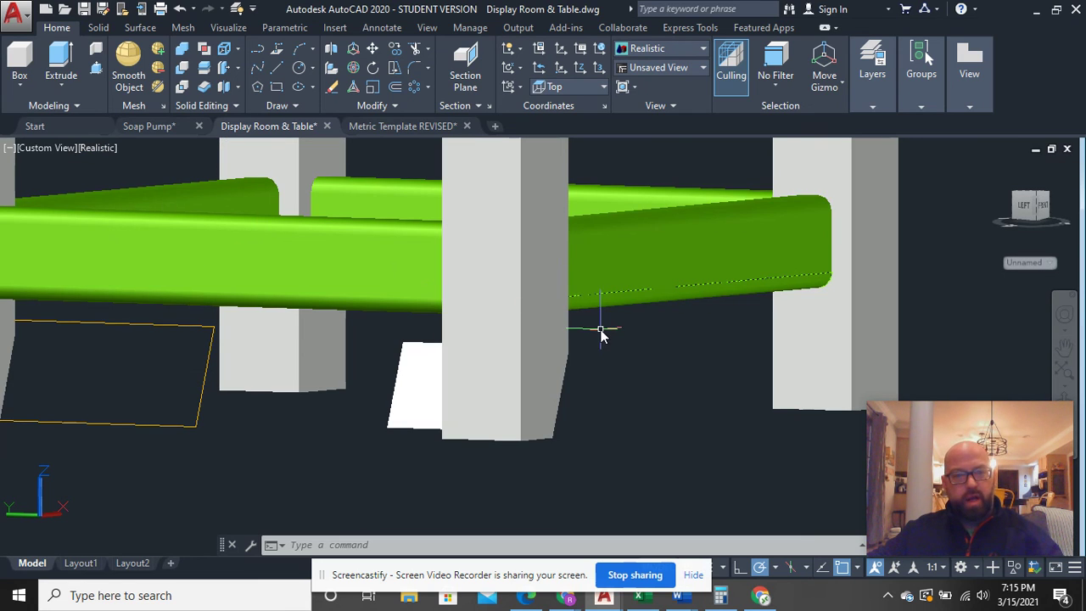
{"action": "middle_click_drag", "start_coordinate": [601, 335], "coordinate": [537, 223], "text": "shift"}
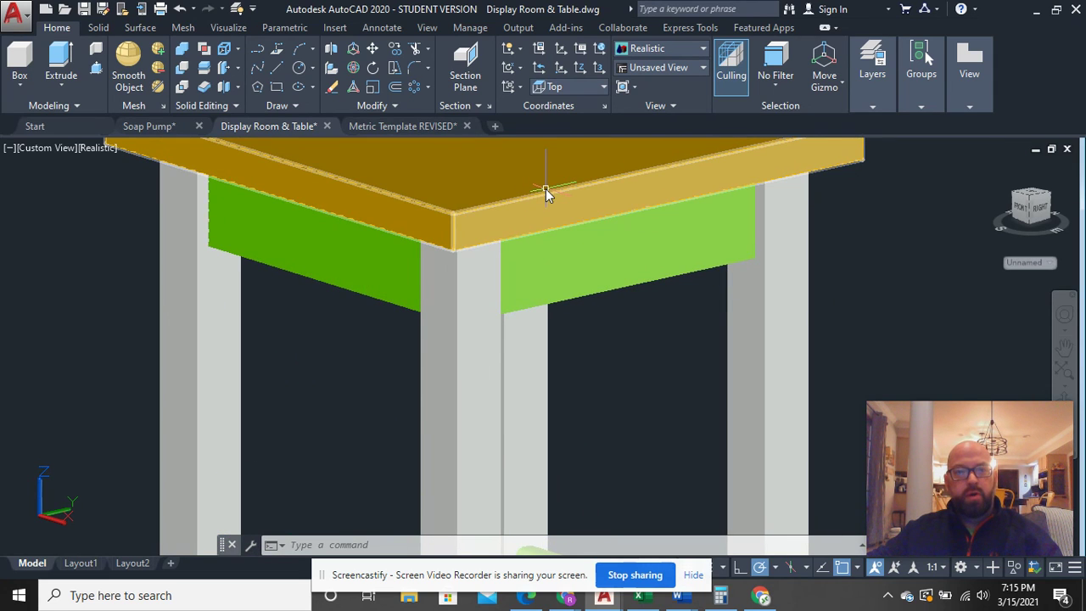
{"action": "scroll", "coordinate": [545, 188], "scroll_direction": "up", "scroll_amount": 3}
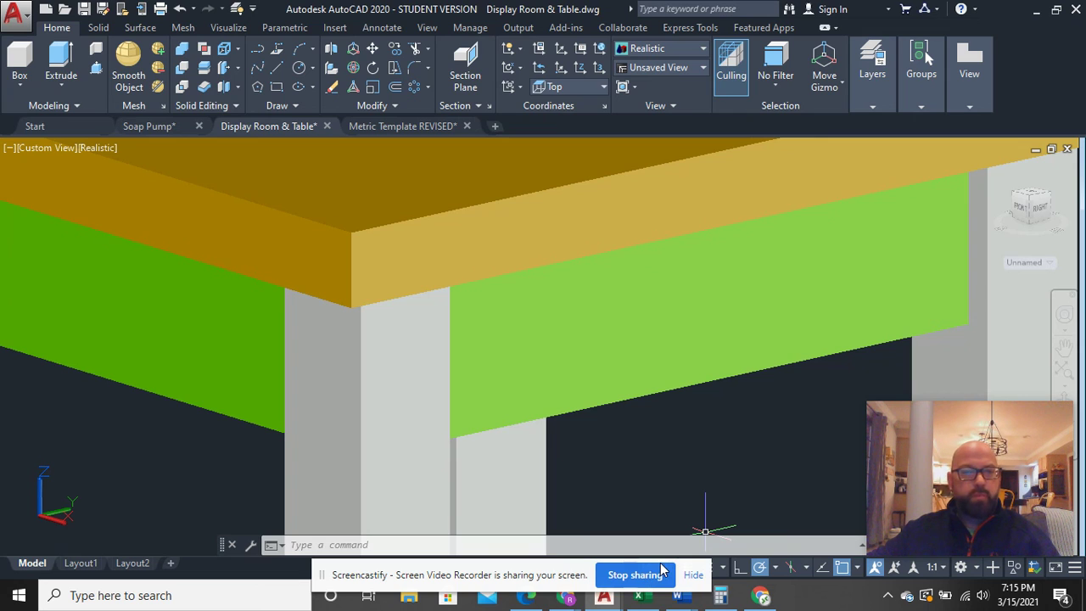
{"action": "scroll", "coordinate": [639, 426], "scroll_direction": "down", "scroll_amount": 5}
{"action": "middle_click_drag", "start_coordinate": [635, 416], "coordinate": [635, 501], "text": "shift"}
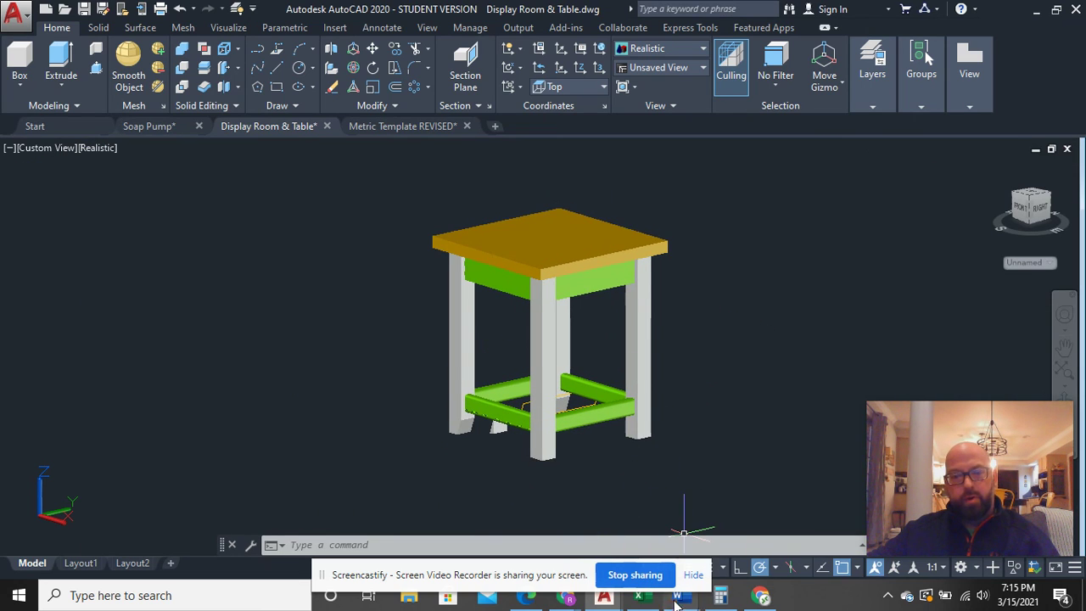